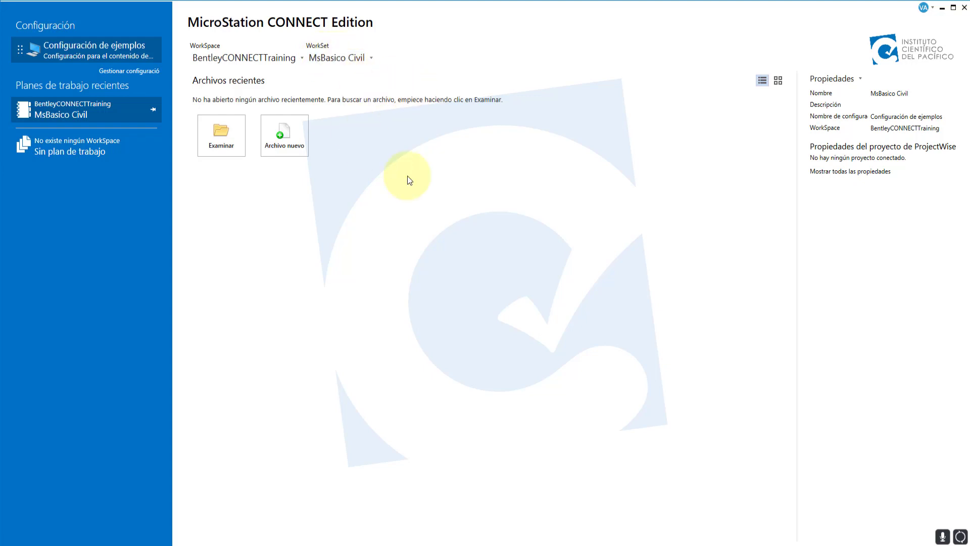
- Open the Plano Propuesta Lugar file from the 06 - Manipular y Modificar Elementos folder
{"action": "left_click", "coordinate": [230, 144]}
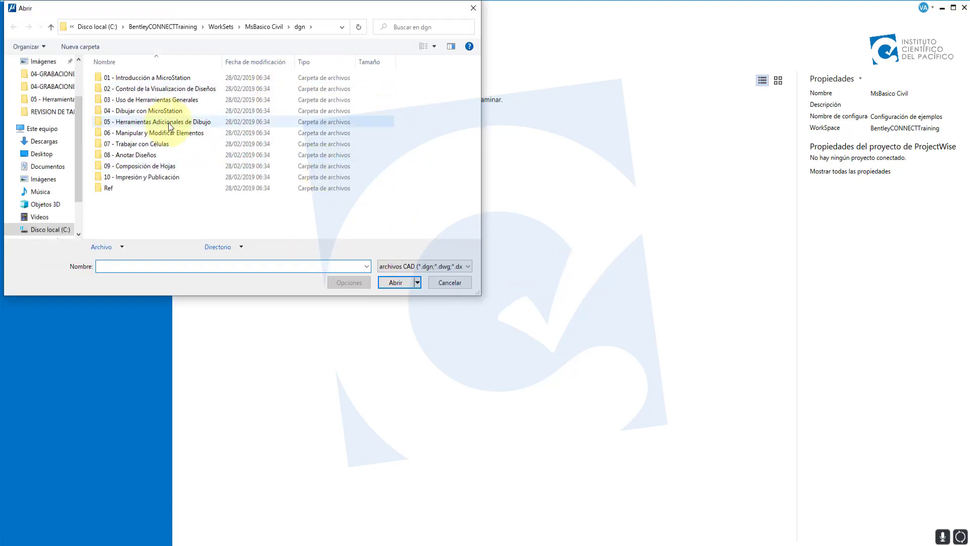
{"action": "left_click", "coordinate": [136, 132]}
{"action": "double_click", "coordinate": [136, 132]}
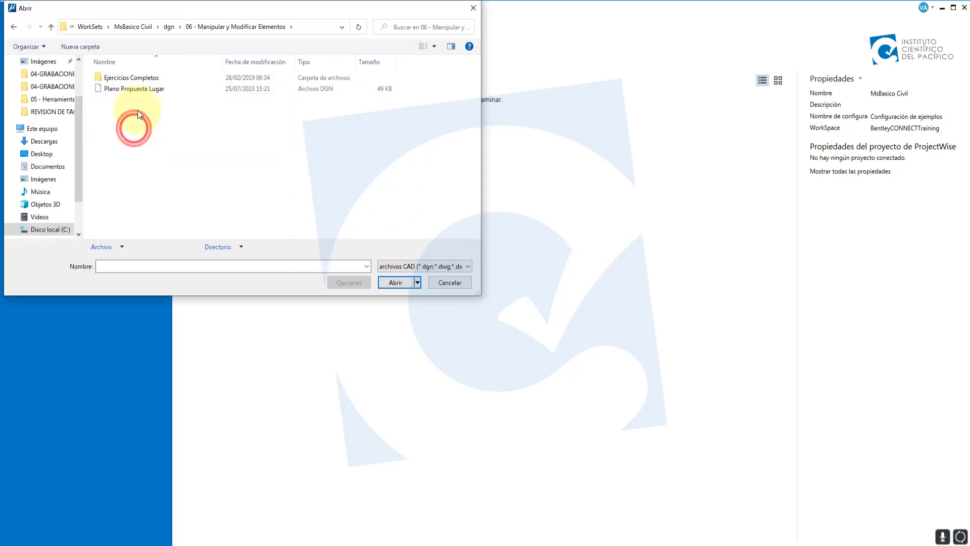
{"action": "left_click", "coordinate": [136, 89]}
{"action": "left_click", "coordinate": [396, 284]}
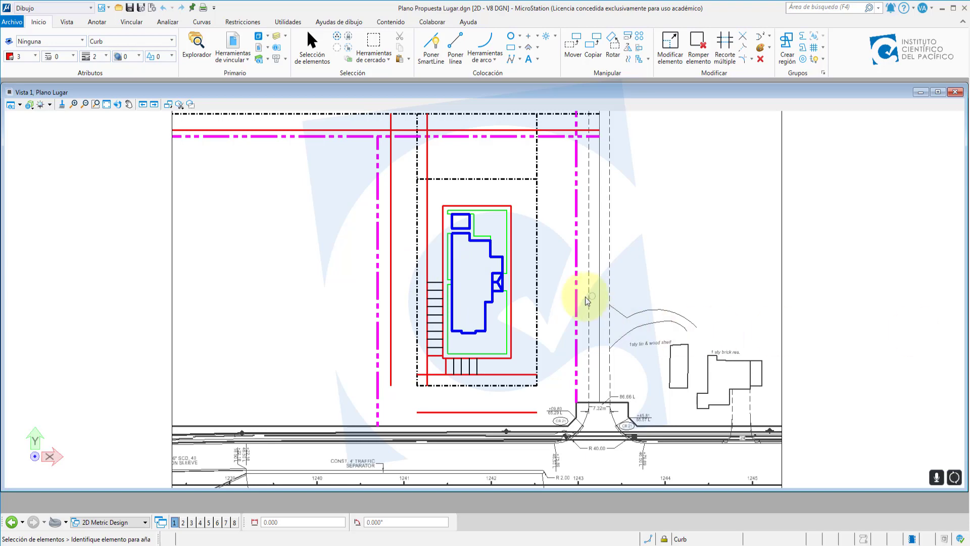
- Copy the nine black parking stall lines beside the building's west side 12.802 to the left at 180°
{"action": "scroll", "coordinate": [375, 281], "scroll_direction": "up", "scroll_amount": 2}
{"action": "scroll", "coordinate": [375, 281], "scroll_direction": "down", "scroll_amount": 2}
{"action": "scroll", "coordinate": [401, 253], "scroll_direction": "up", "scroll_amount": 2}
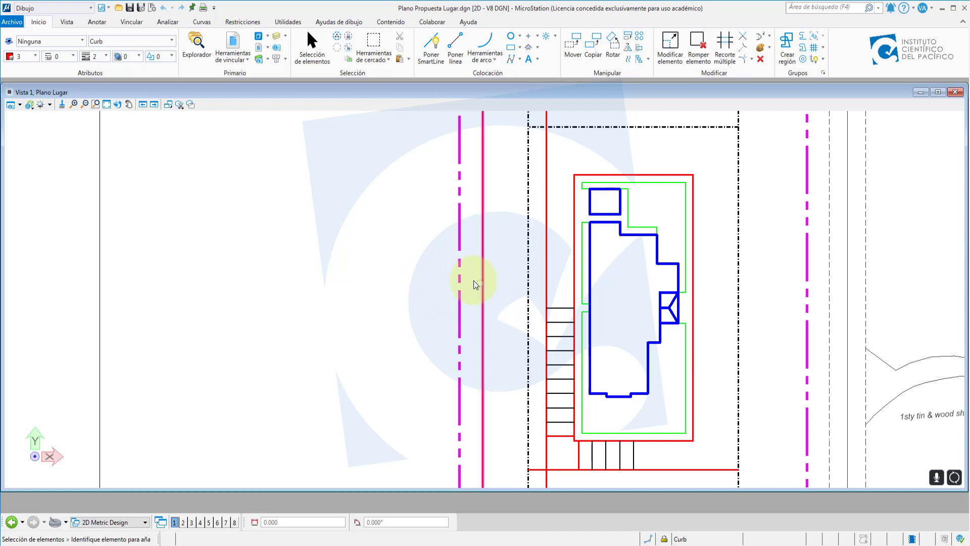
{"action": "scroll", "coordinate": [475, 286], "scroll_direction": "down", "scroll_amount": 2}
{"action": "scroll", "coordinate": [489, 329], "scroll_direction": "up", "scroll_amount": 2}
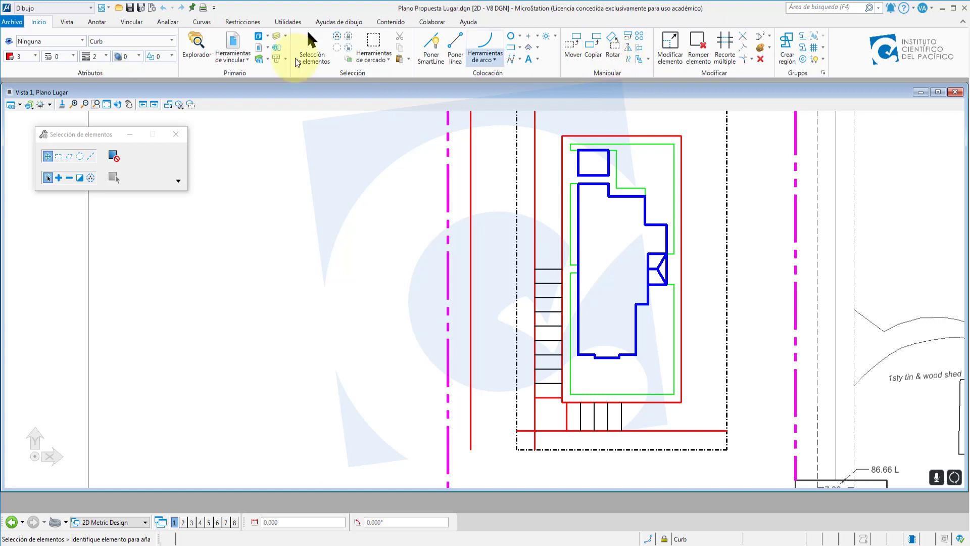
{"action": "left_click", "coordinate": [597, 38]}
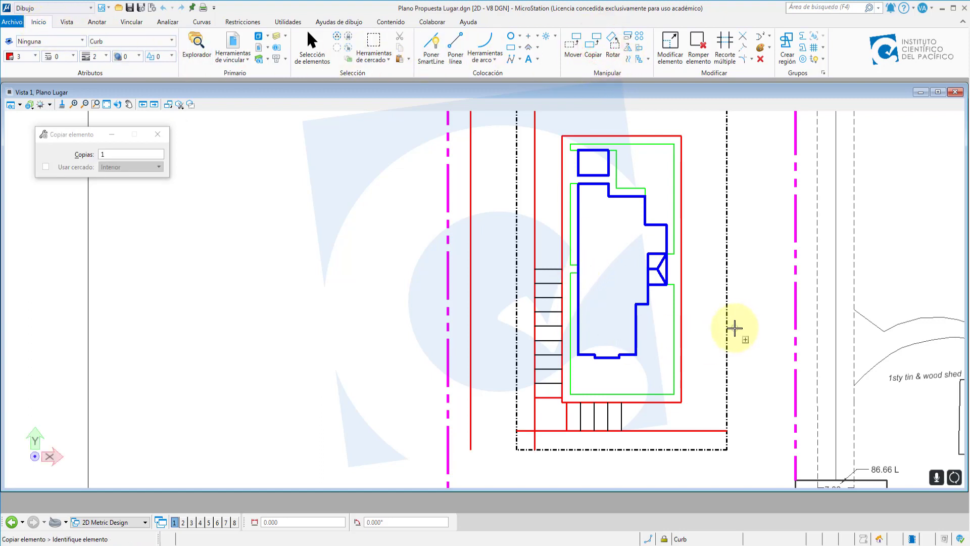
{"action": "scroll", "coordinate": [560, 347], "scroll_direction": "up", "scroll_amount": 2}
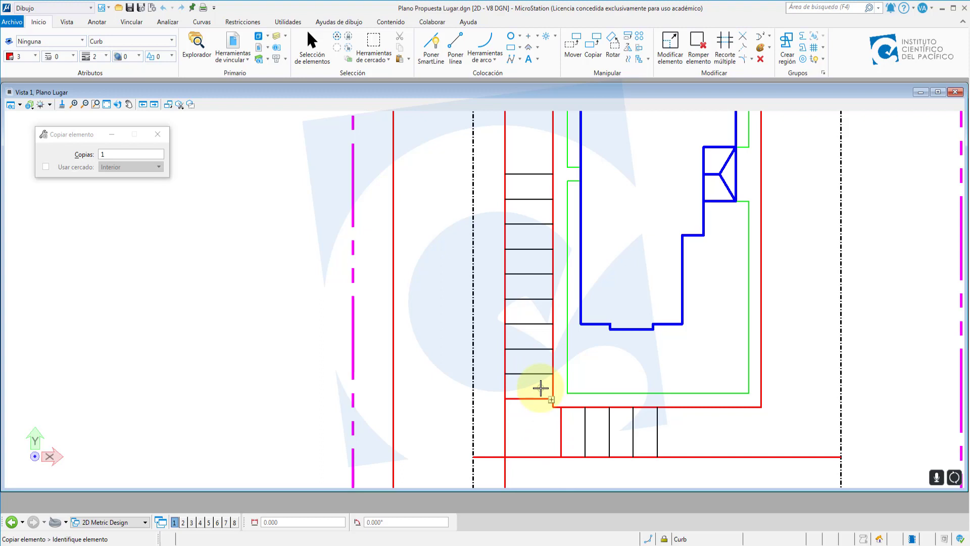
{"action": "left_click_drag", "start_coordinate": [540, 388], "coordinate": [518, 164]}
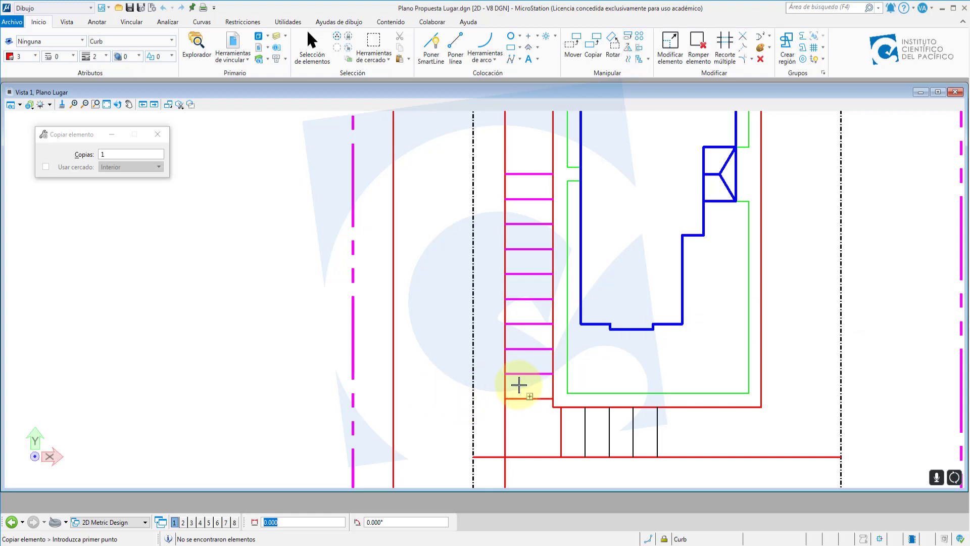
{"action": "left_click", "coordinate": [520, 385]}
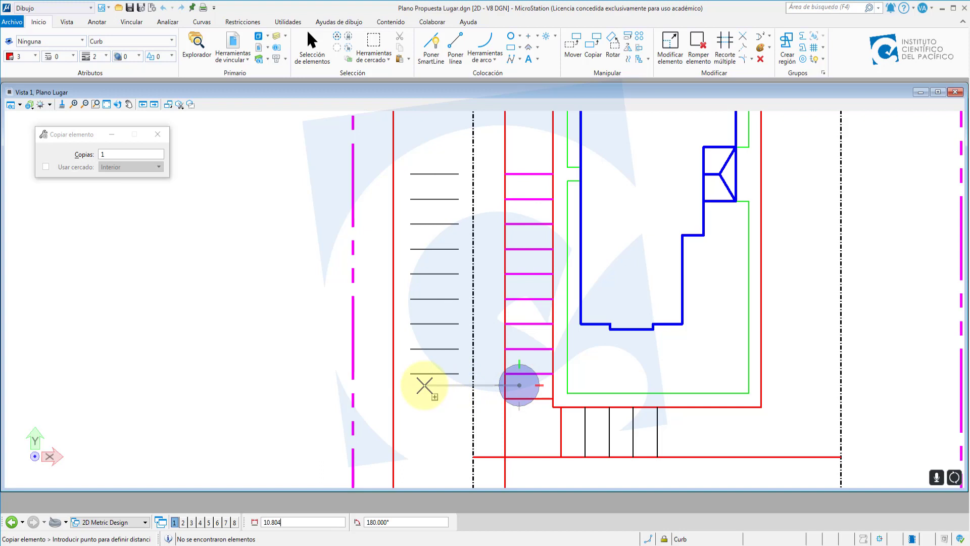
{"action": "key", "text": "BackSpace"}
{"action": "key", "text": "BackSpace"}
{"action": "key", "text": "BackSpace"}
{"action": "key", "text": "BackSpace"}
{"action": "key", "text": "BackSpace"}
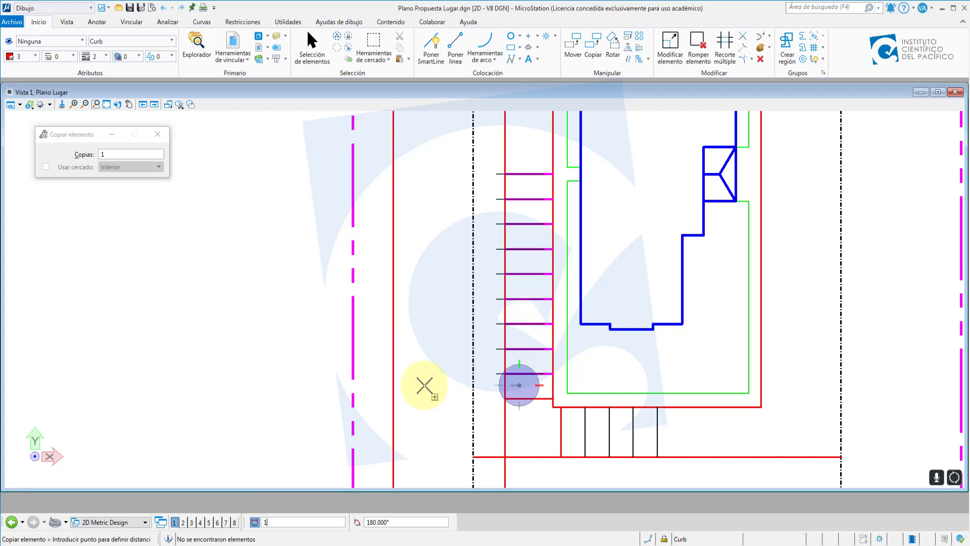
{"action": "type", "text": "2"}
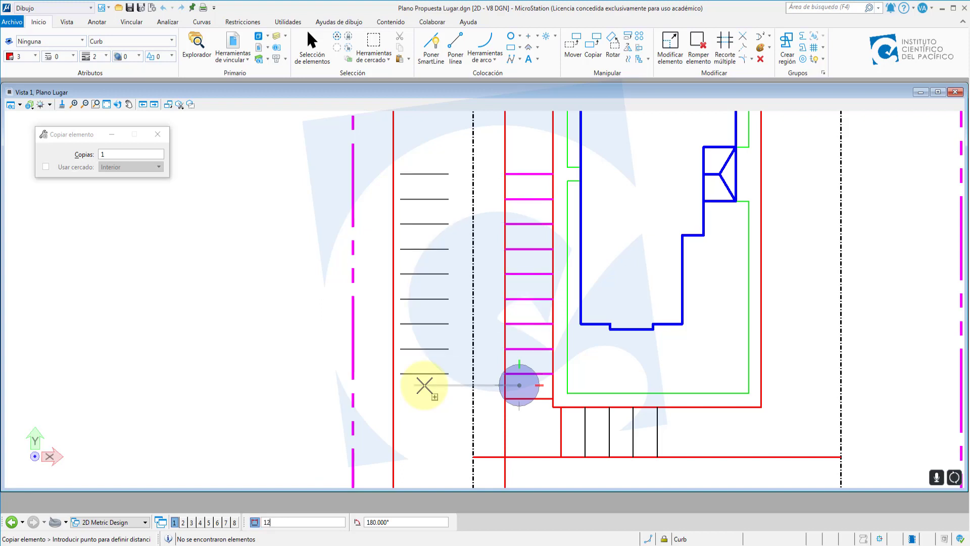
{"action": "type", "text": ".802"}
{"action": "left_click", "coordinate": [407, 385]}
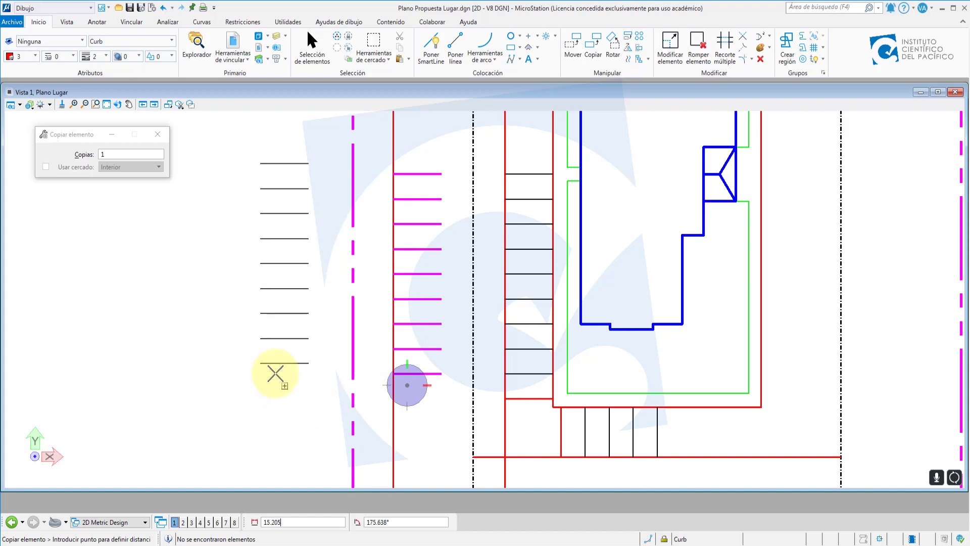
{"action": "right_click", "coordinate": [282, 373]}
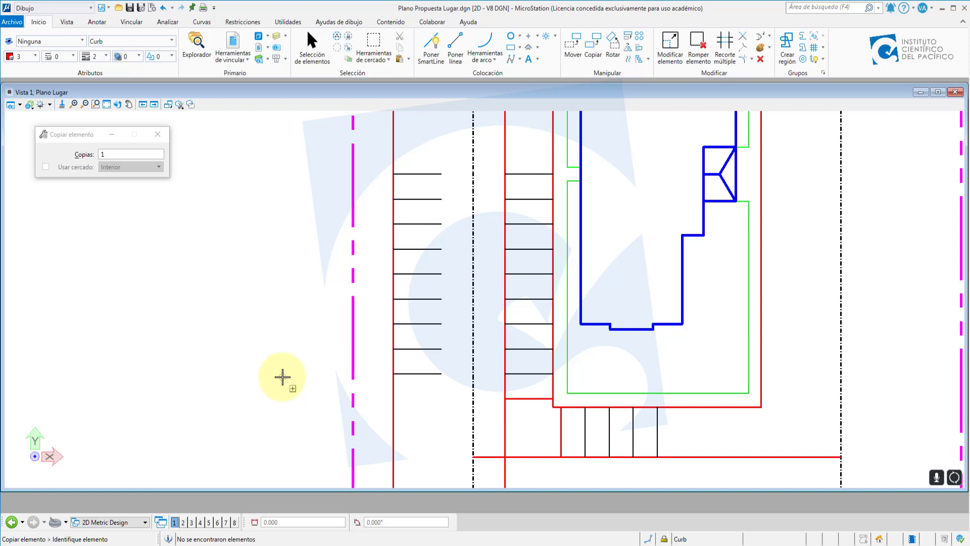
- Copy the short red line closing the west parking row 12.802 to the left at 180°, below the copied stall lines
{"action": "scroll", "coordinate": [418, 377], "scroll_direction": "down", "scroll_amount": 3}
{"action": "scroll", "coordinate": [419, 376], "scroll_direction": "up", "scroll_amount": 3}
{"action": "scroll", "coordinate": [441, 427], "scroll_direction": "up", "scroll_amount": 4}
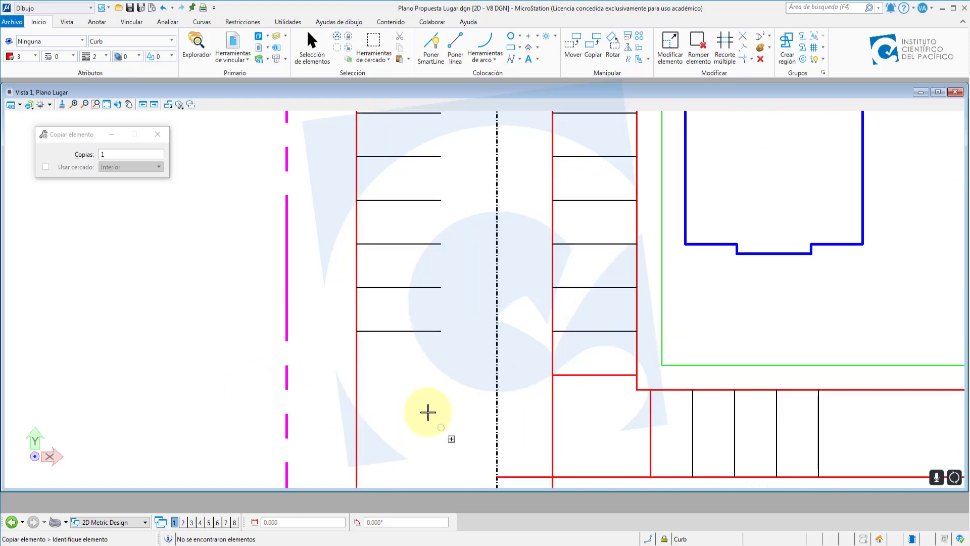
{"action": "scroll", "coordinate": [406, 385], "scroll_direction": "down", "scroll_amount": 4}
{"action": "scroll", "coordinate": [439, 411], "scroll_direction": "up", "scroll_amount": 4}
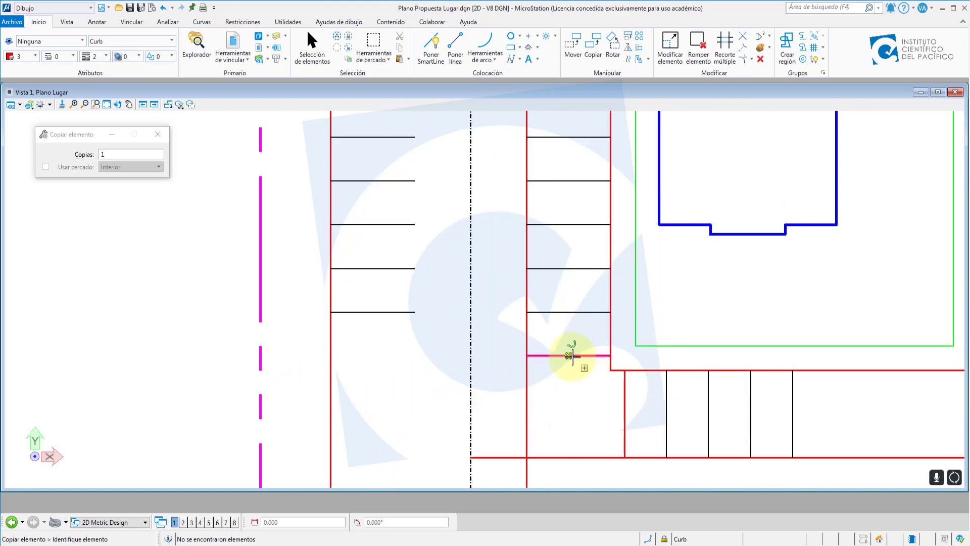
{"action": "left_click", "coordinate": [568, 355]}
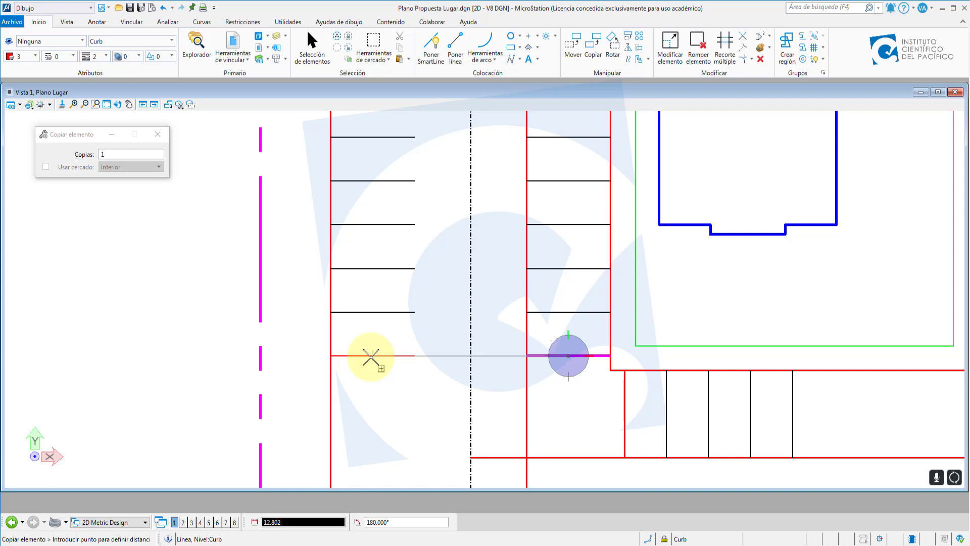
{"action": "left_click", "coordinate": [371, 357]}
{"action": "right_click", "coordinate": [443, 400]}
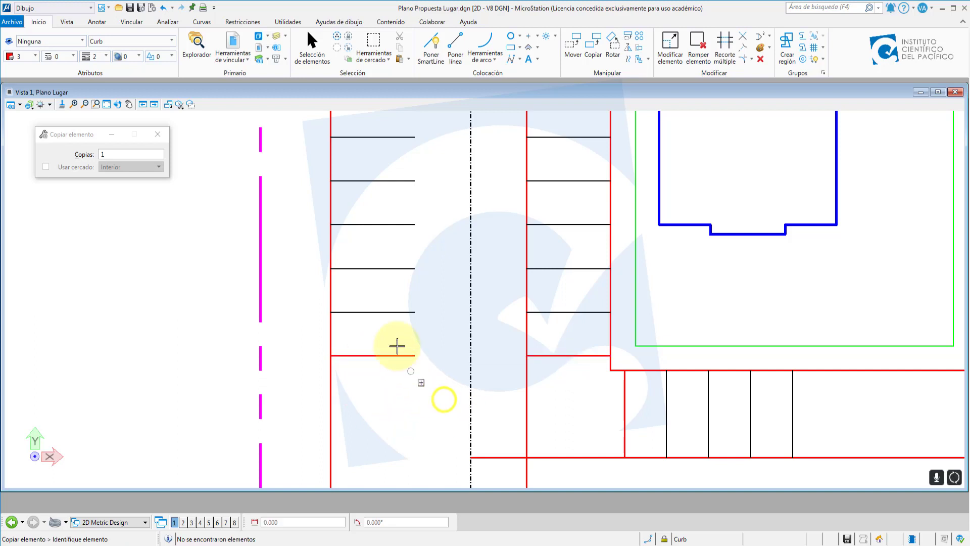
- Copy the four black stall lines south of the building straight down so their lower ends meet the lower red line
{"action": "scroll", "coordinate": [502, 429], "scroll_direction": "down", "scroll_amount": 2}
{"action": "scroll", "coordinate": [495, 372], "scroll_direction": "up", "scroll_amount": 2}
{"action": "scroll", "coordinate": [524, 418], "scroll_direction": "down", "scroll_amount": 3}
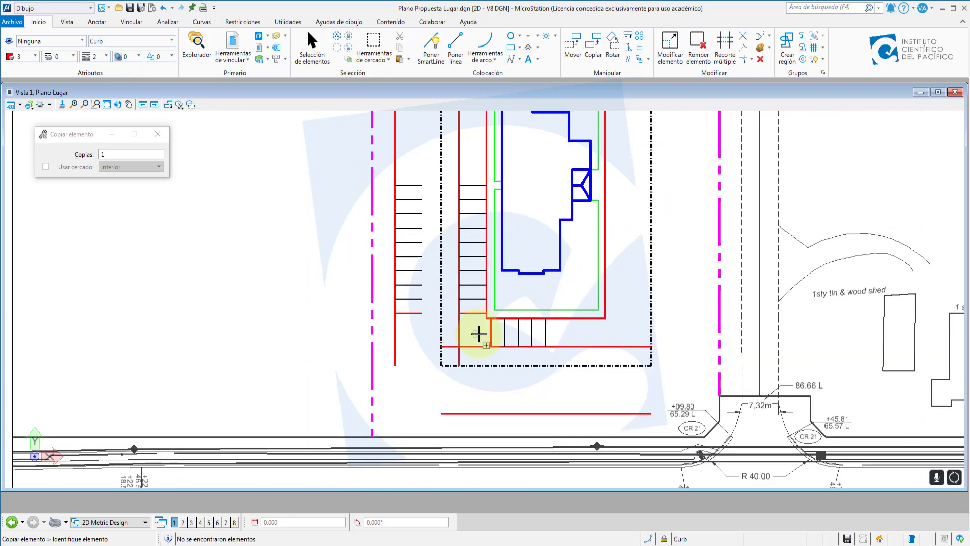
{"action": "scroll", "coordinate": [526, 379], "scroll_direction": "up", "scroll_amount": 2}
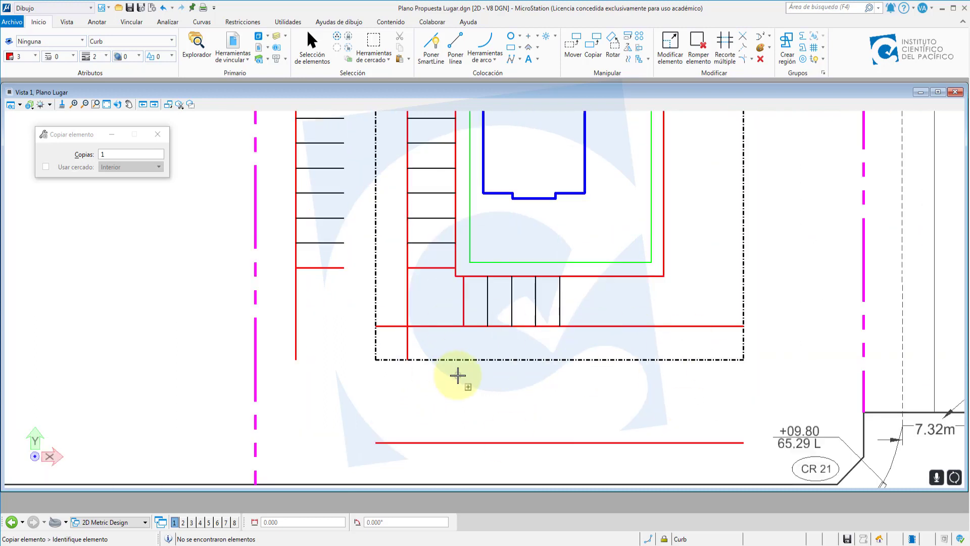
{"action": "scroll", "coordinate": [458, 375], "scroll_direction": "up", "scroll_amount": 2}
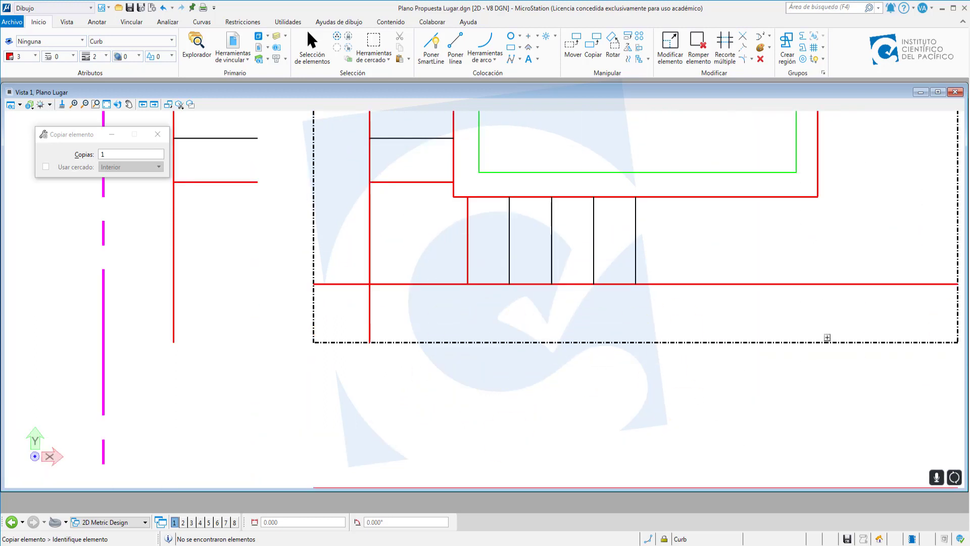
{"action": "scroll", "coordinate": [533, 221], "scroll_direction": "down", "scroll_amount": 2}
{"action": "scroll", "coordinate": [530, 302], "scroll_direction": "up", "scroll_amount": 2}
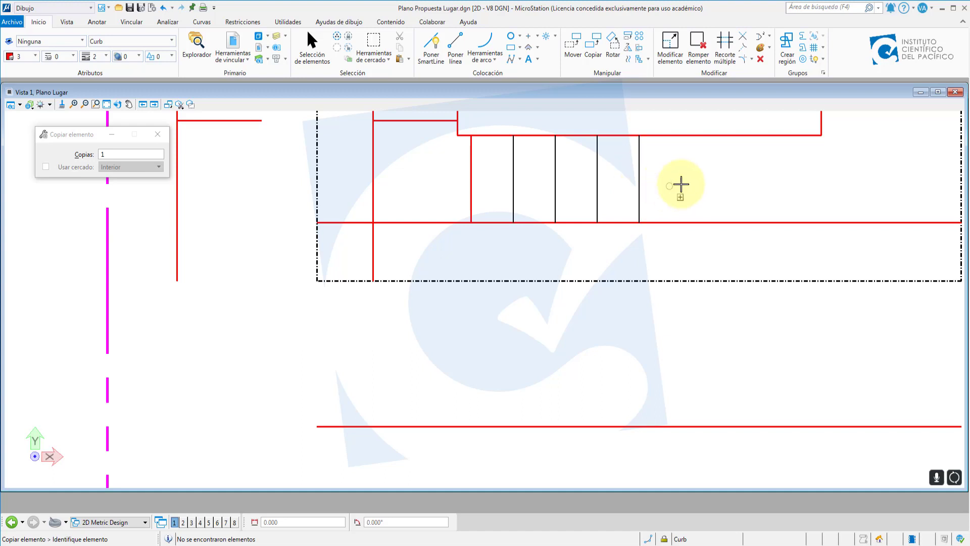
{"action": "left_click_drag", "start_coordinate": [685, 175], "coordinate": [499, 201]}
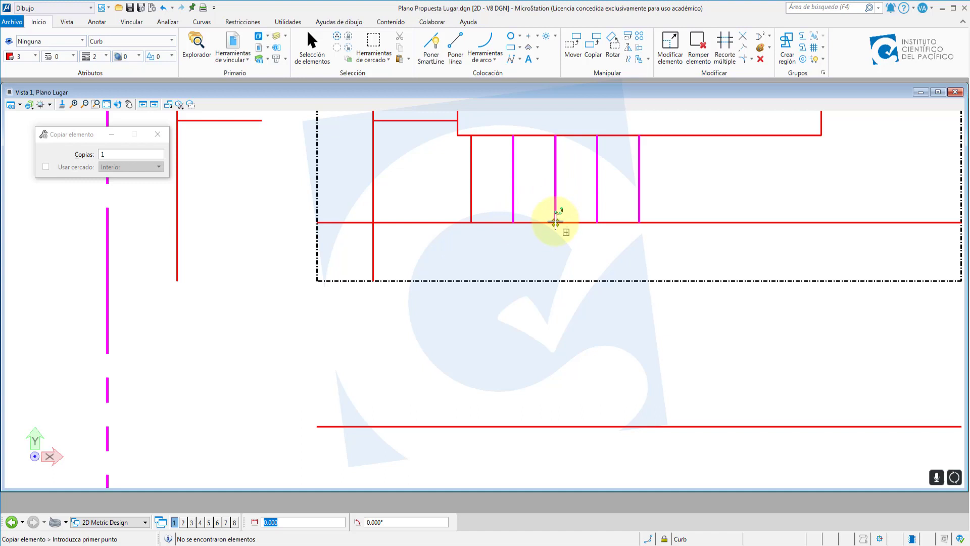
{"action": "left_click", "coordinate": [554, 222]}
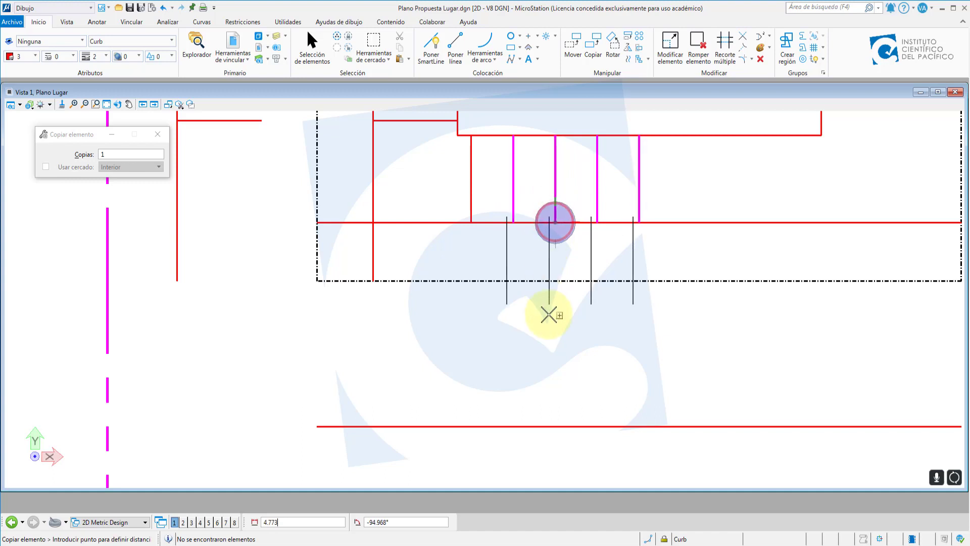
{"action": "left_click", "coordinate": [554, 426]}
{"action": "right_click", "coordinate": [608, 314]}
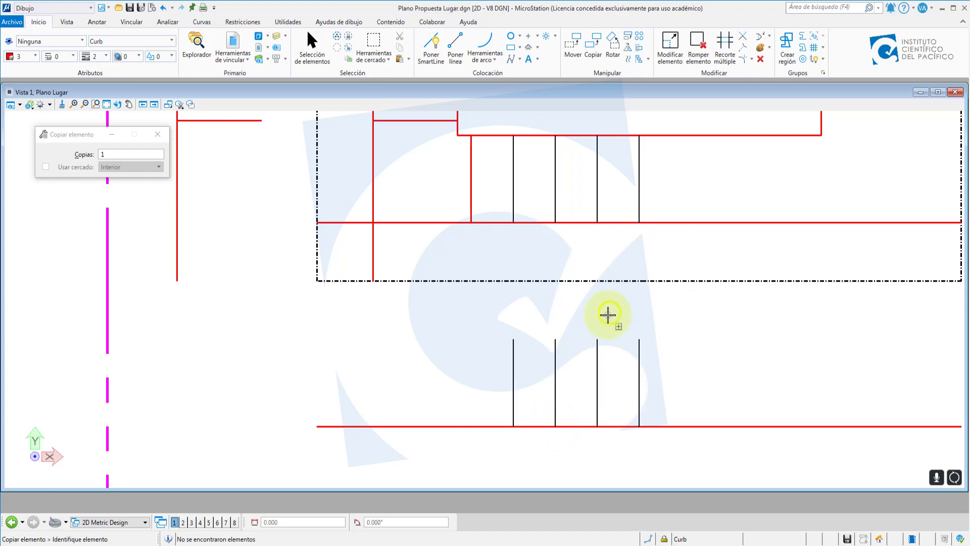
- Try copying the three lowest lines of the outer west stall row down by two stall spacings, and undo the copy
{"action": "scroll", "coordinate": [625, 312], "scroll_direction": "down", "scroll_amount": 2}
{"action": "scroll", "coordinate": [617, 308], "scroll_direction": "up", "scroll_amount": 2}
{"action": "scroll", "coordinate": [606, 323], "scroll_direction": "down", "scroll_amount": 2}
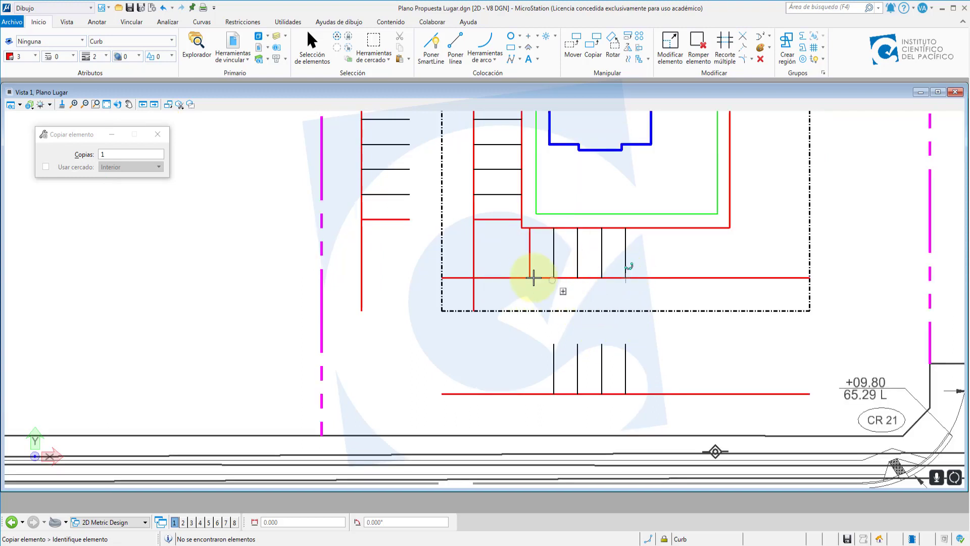
{"action": "scroll", "coordinate": [418, 309], "scroll_direction": "down", "scroll_amount": 2}
{"action": "scroll", "coordinate": [449, 295], "scroll_direction": "up", "scroll_amount": 2}
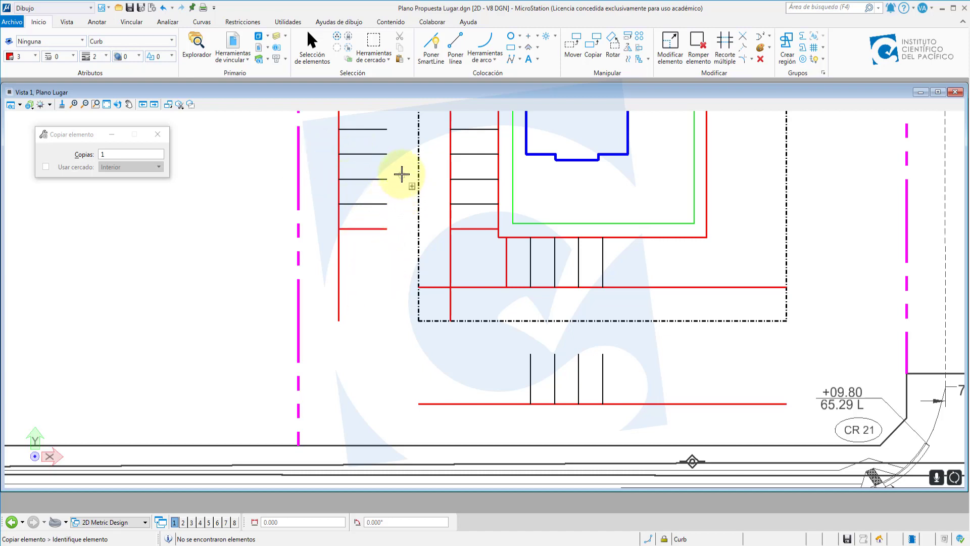
{"action": "left_click_drag", "start_coordinate": [401, 173], "coordinate": [358, 278]}
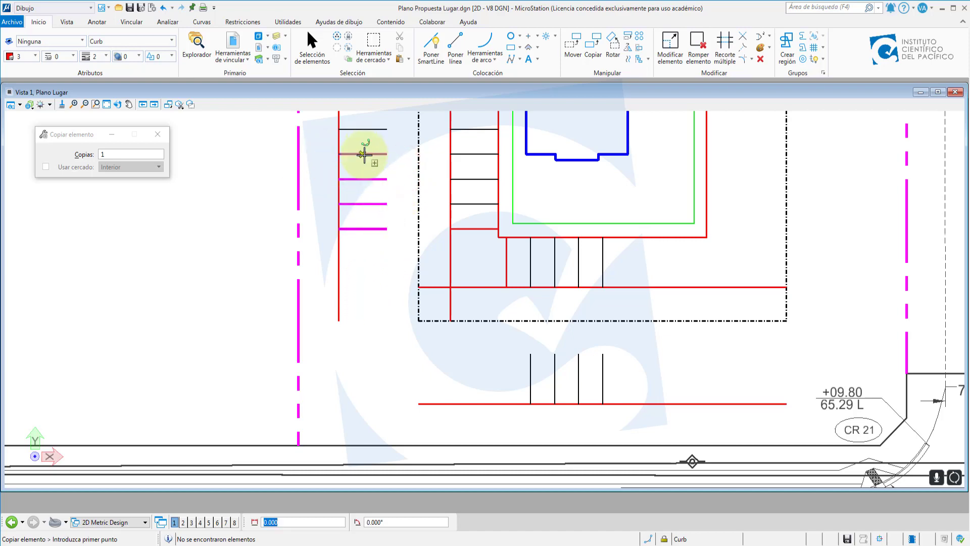
{"action": "left_click", "coordinate": [338, 179]}
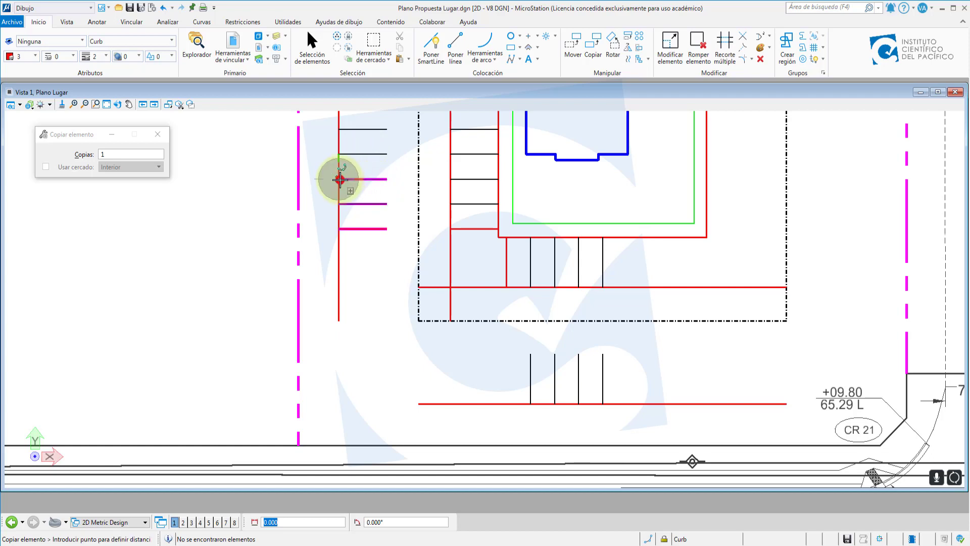
{"action": "left_click", "coordinate": [339, 229]}
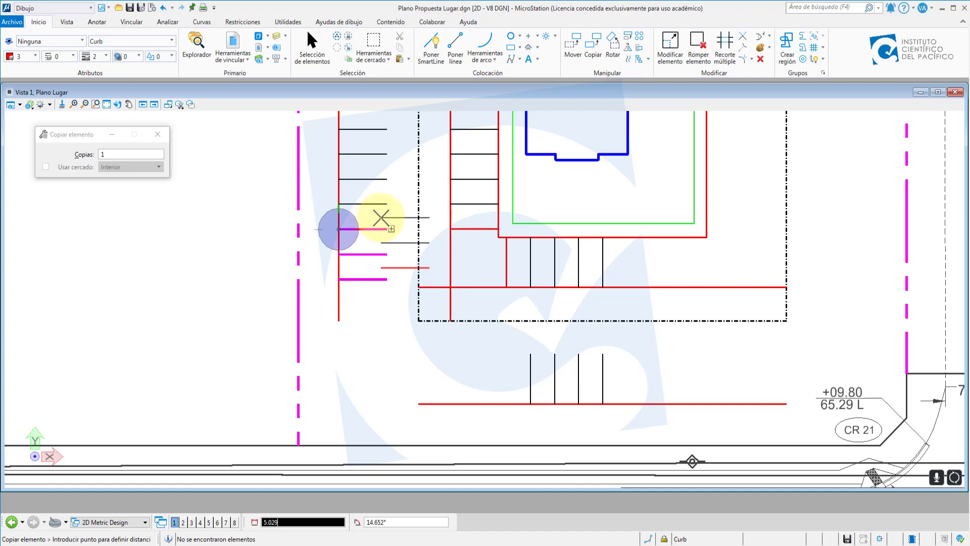
{"action": "right_click", "coordinate": [381, 218]}
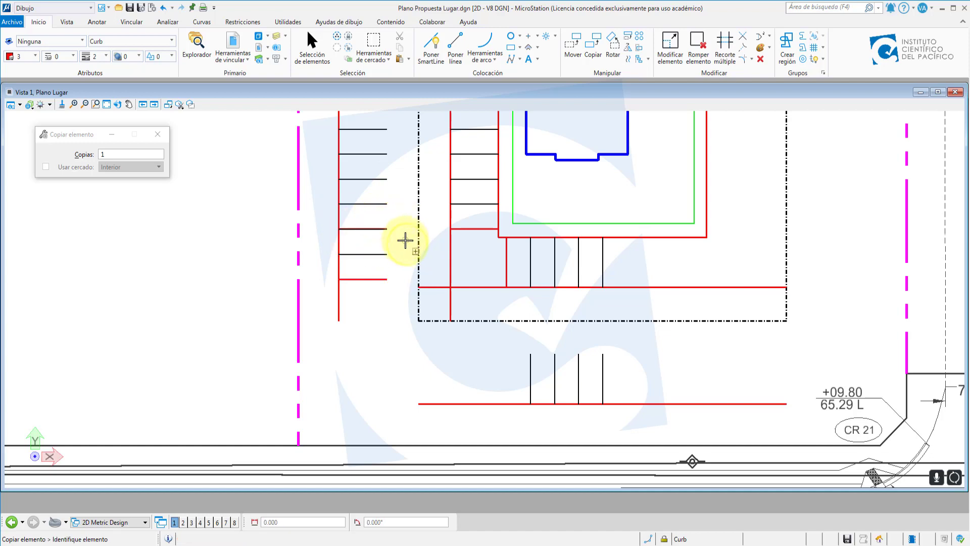
{"action": "key", "text": "ctrl+z"}
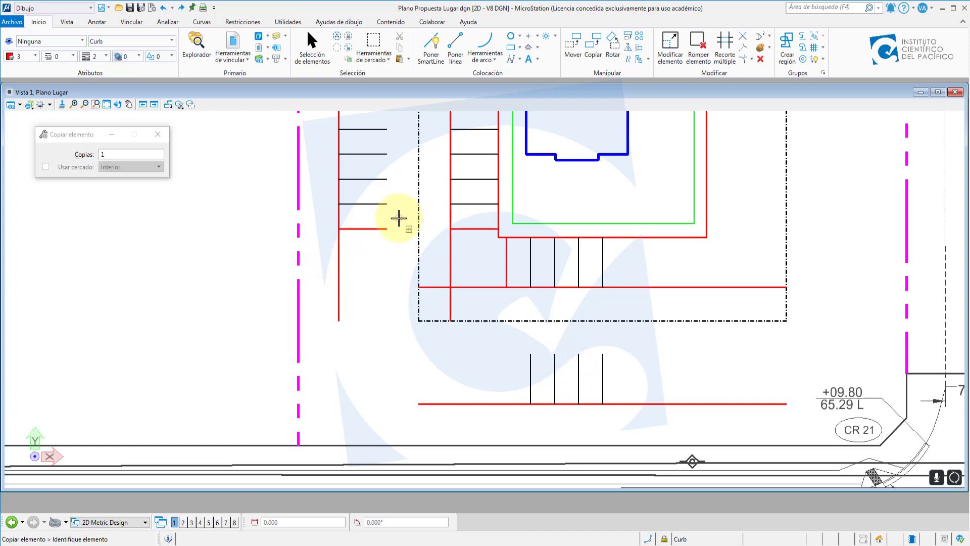
- Delete the short red line at the lower end of the outer west stall row
{"action": "left_click", "coordinate": [397, 219]}
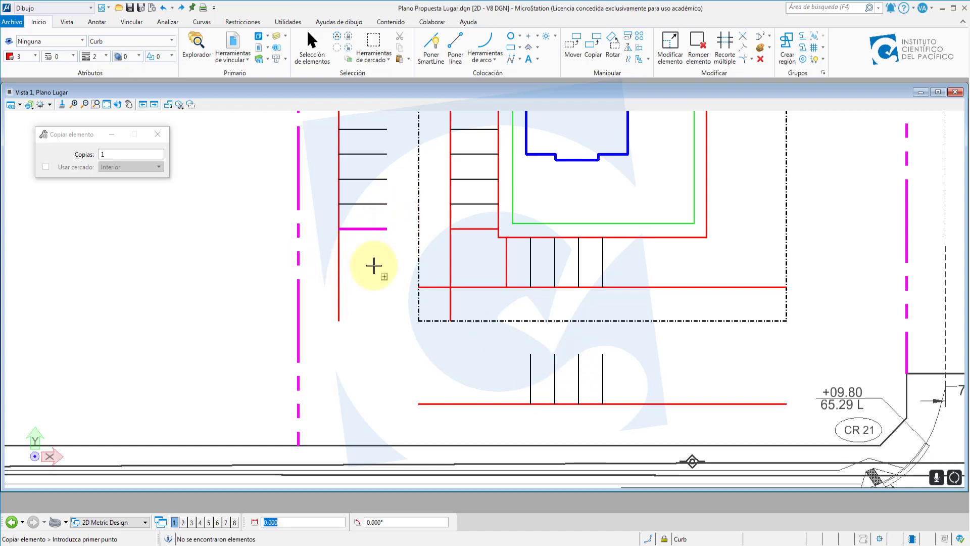
{"action": "left_click", "coordinate": [320, 39]}
{"action": "left_click", "coordinate": [405, 220]}
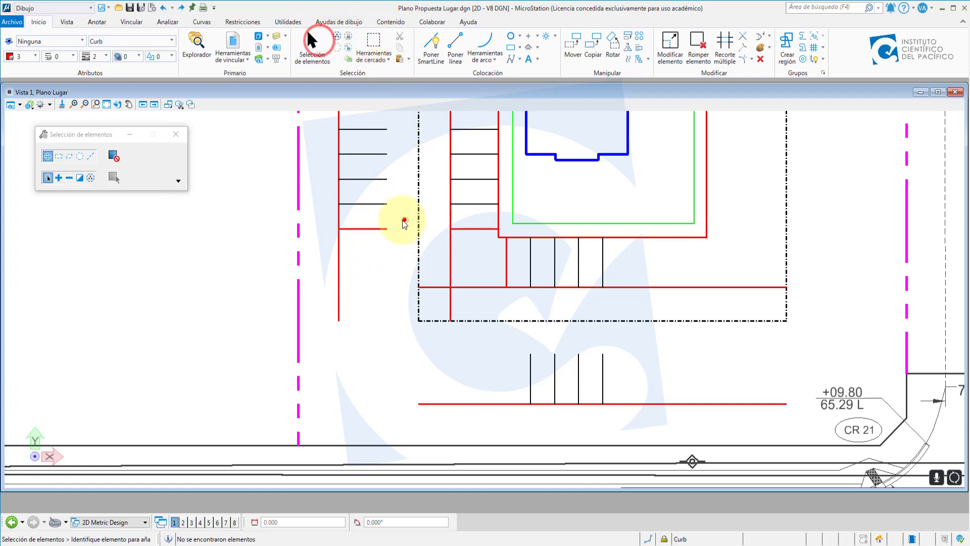
{"action": "left_click", "coordinate": [374, 228]}
{"action": "key", "text": "Delete"}
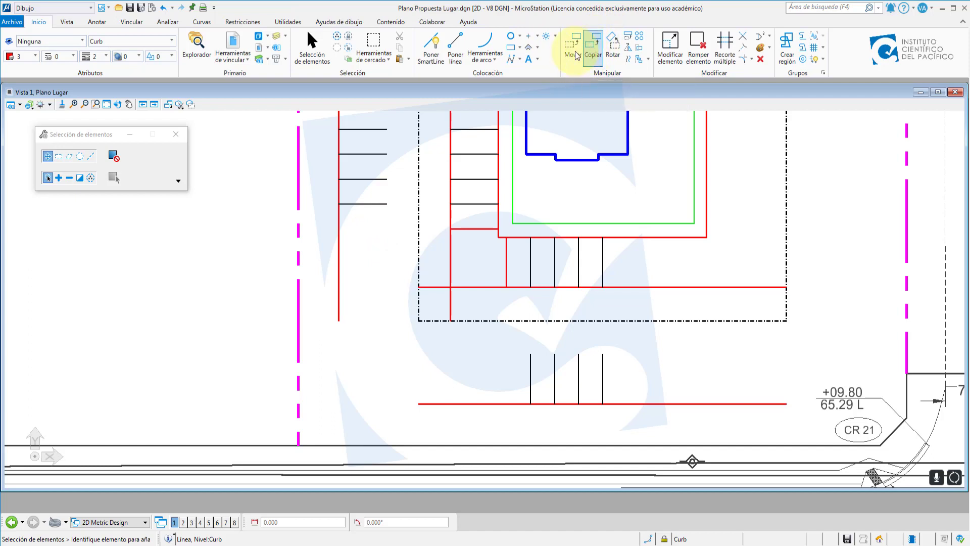
- Copy the lowest black stall line of the outer west row straight down three times at 2.743 spacing
{"action": "left_click", "coordinate": [589, 45]}
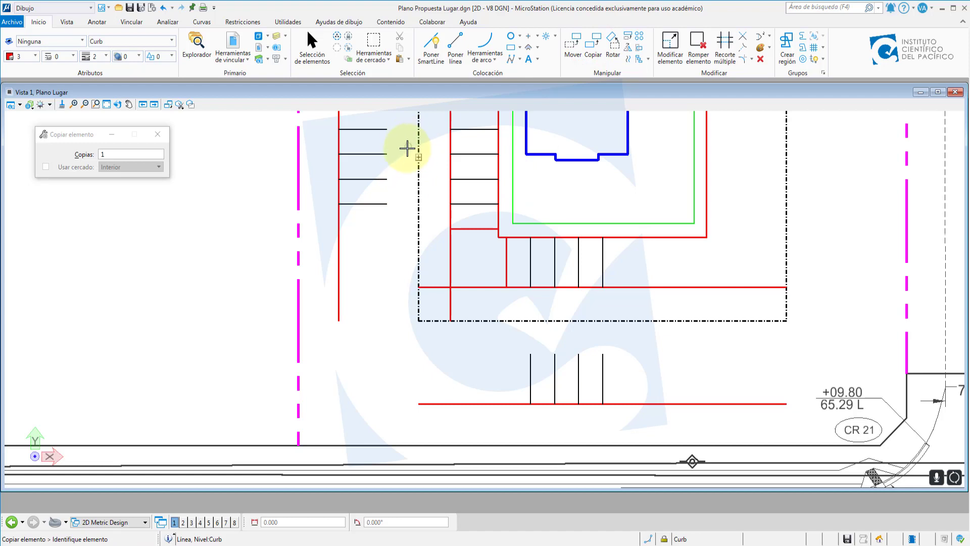
{"action": "left_click", "coordinate": [384, 204]}
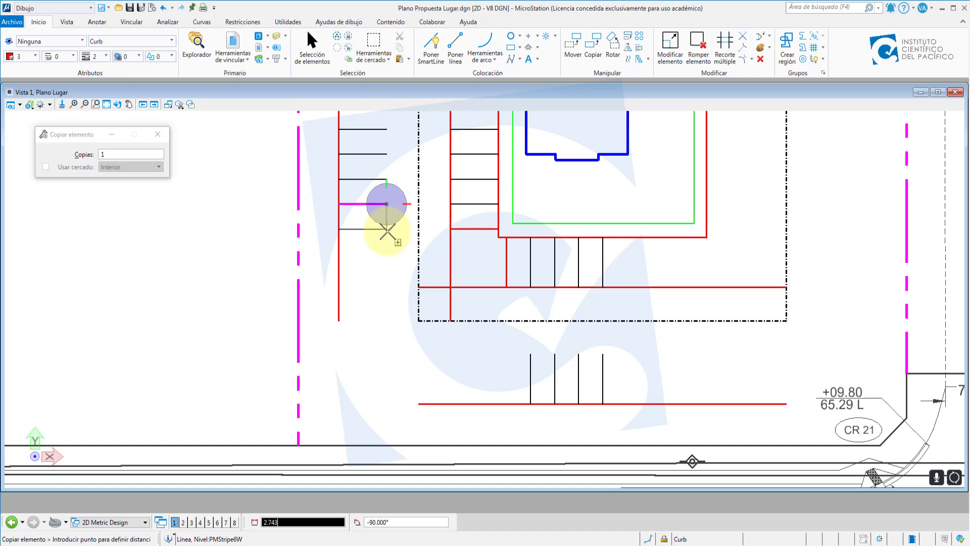
{"action": "left_click", "coordinate": [387, 231]}
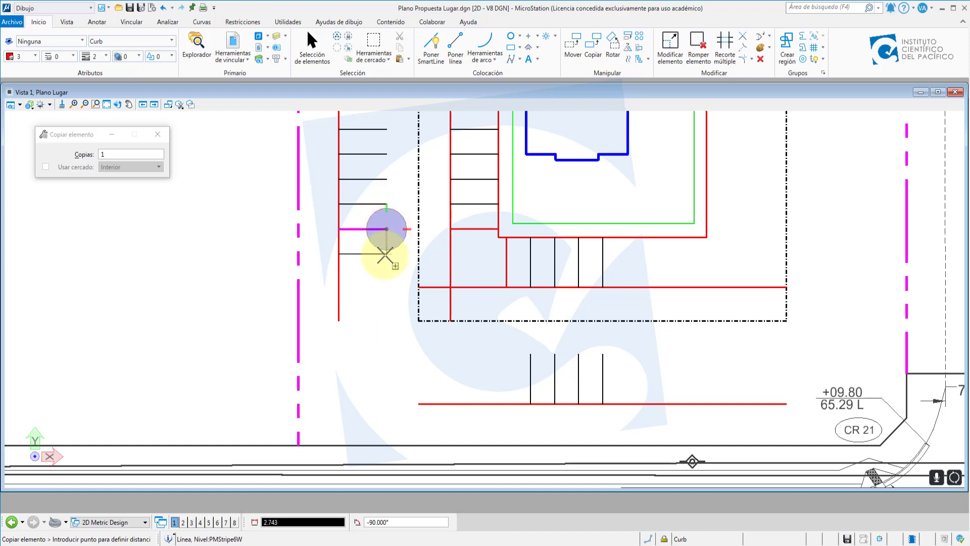
{"action": "left_click", "coordinate": [385, 255]}
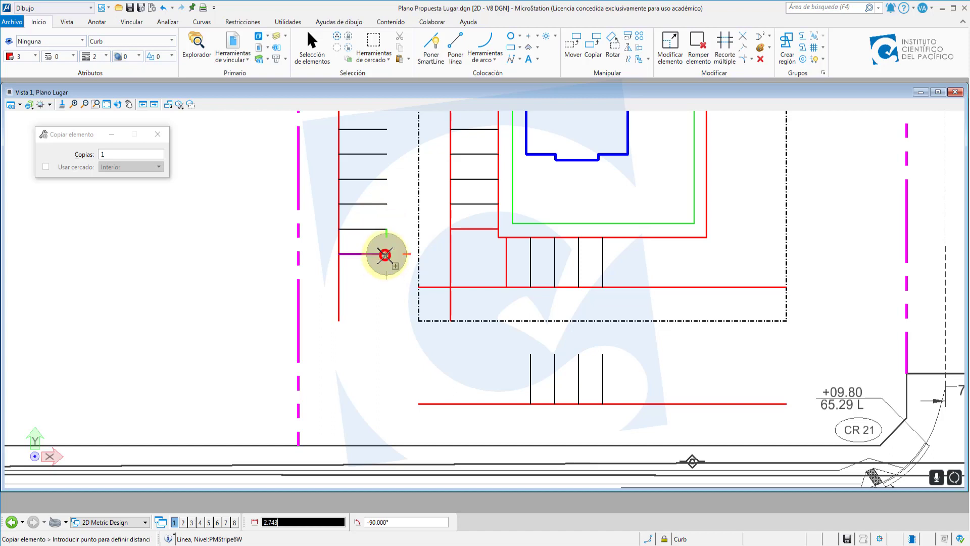
{"action": "left_click", "coordinate": [384, 280]}
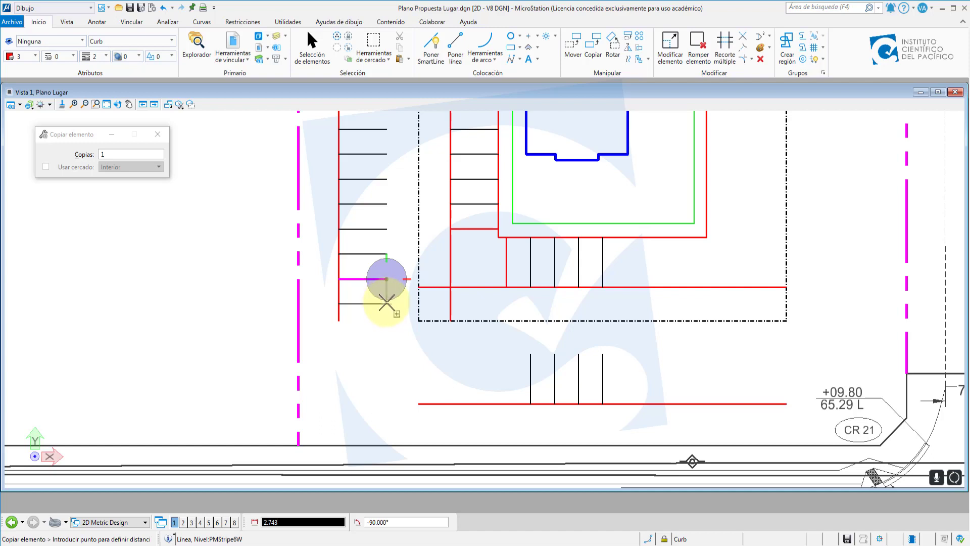
{"action": "right_click", "coordinate": [386, 303]}
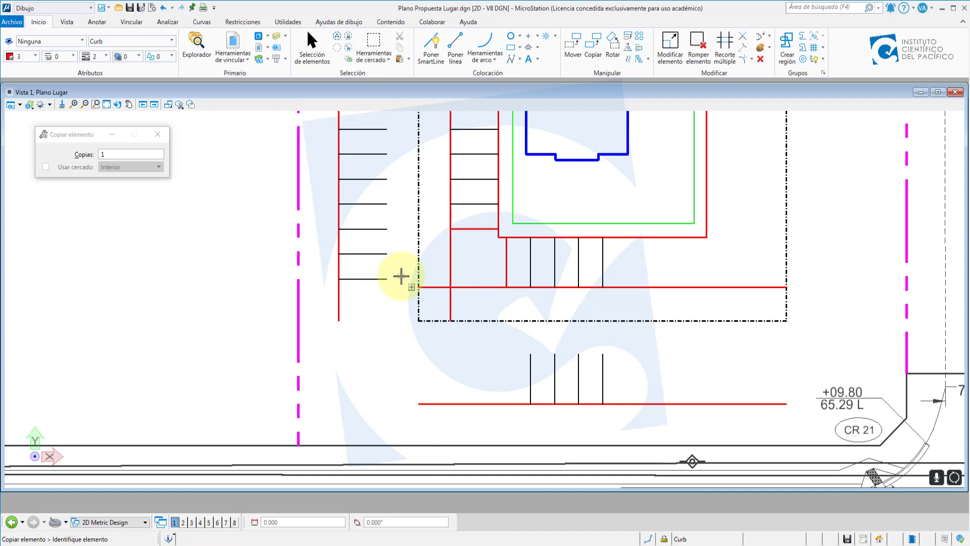
- Draw a 2.743 guide SmartLine down the outer west curb from the left end of the lowest stall line
{"action": "left_click", "coordinate": [431, 43]}
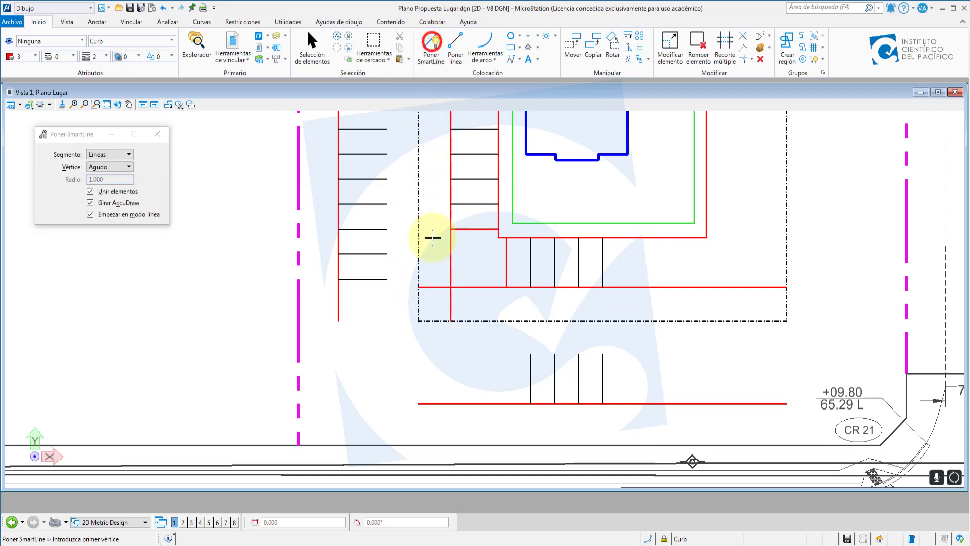
{"action": "left_click", "coordinate": [338, 278]}
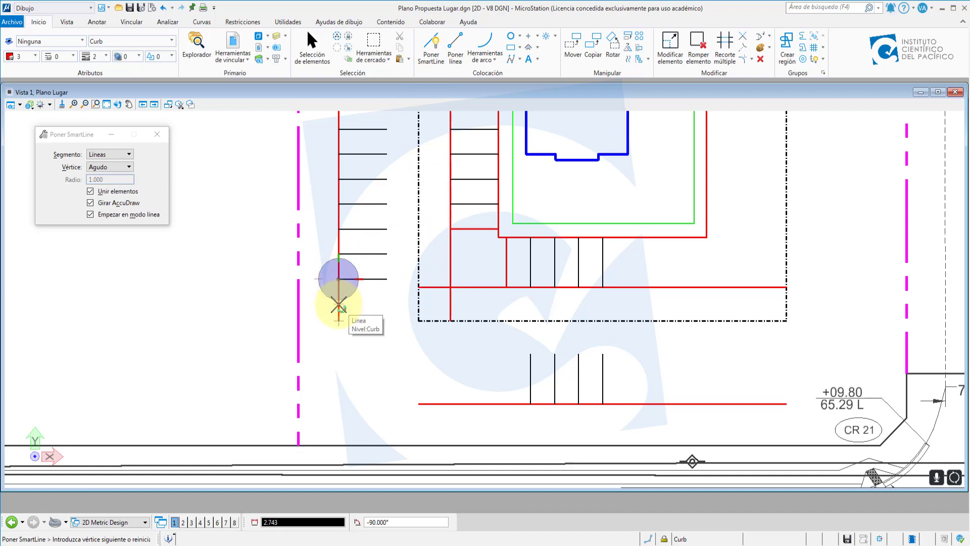
{"action": "left_click", "coordinate": [338, 306]}
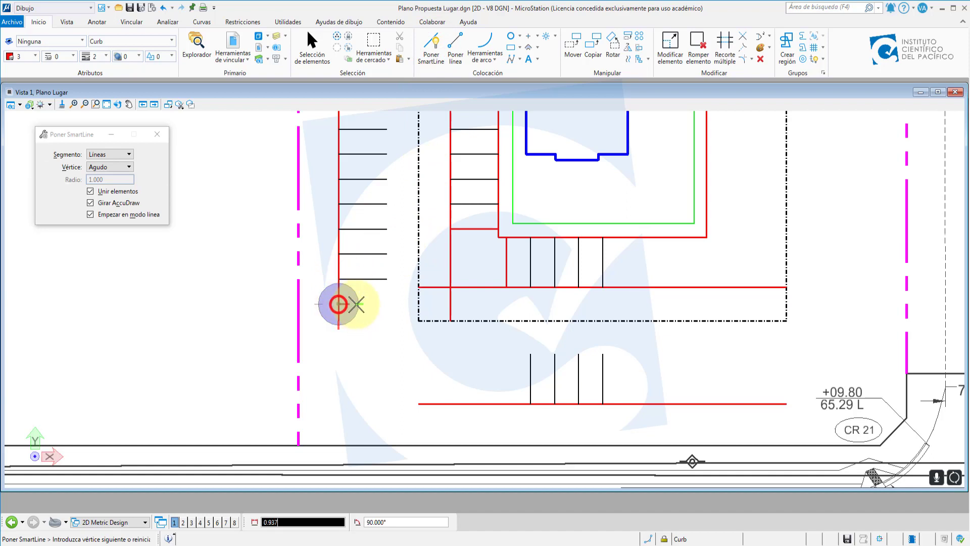
{"action": "right_click", "coordinate": [381, 303]}
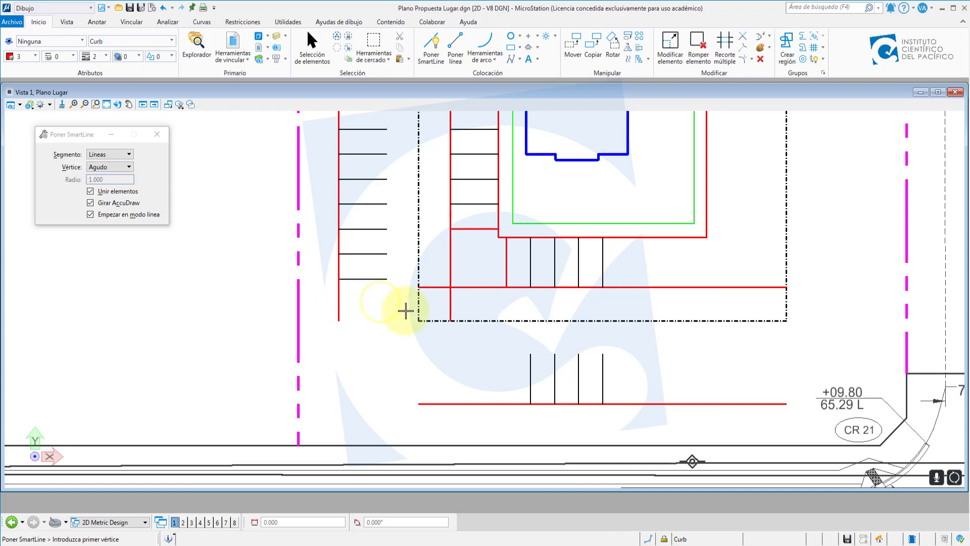
{"action": "left_click", "coordinate": [312, 42]}
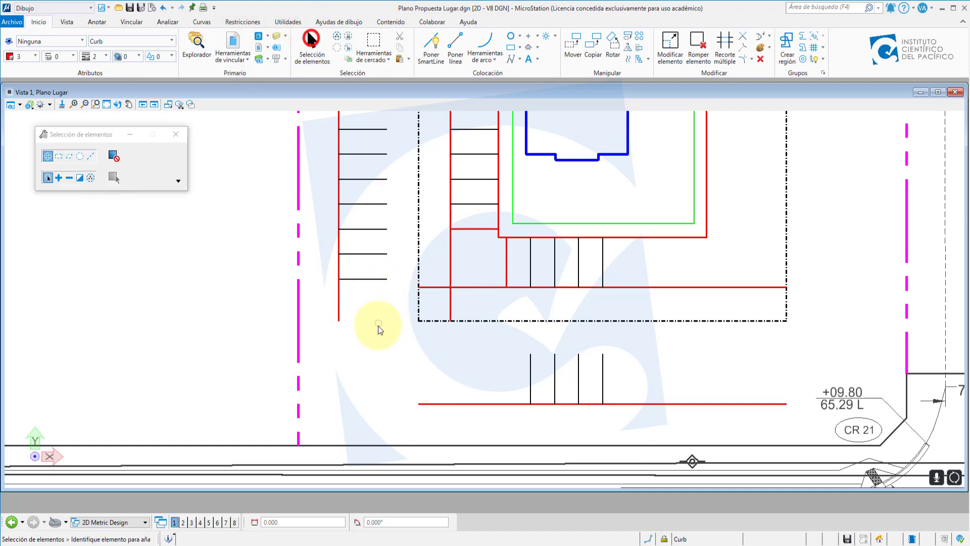
{"action": "left_click", "coordinate": [339, 293]}
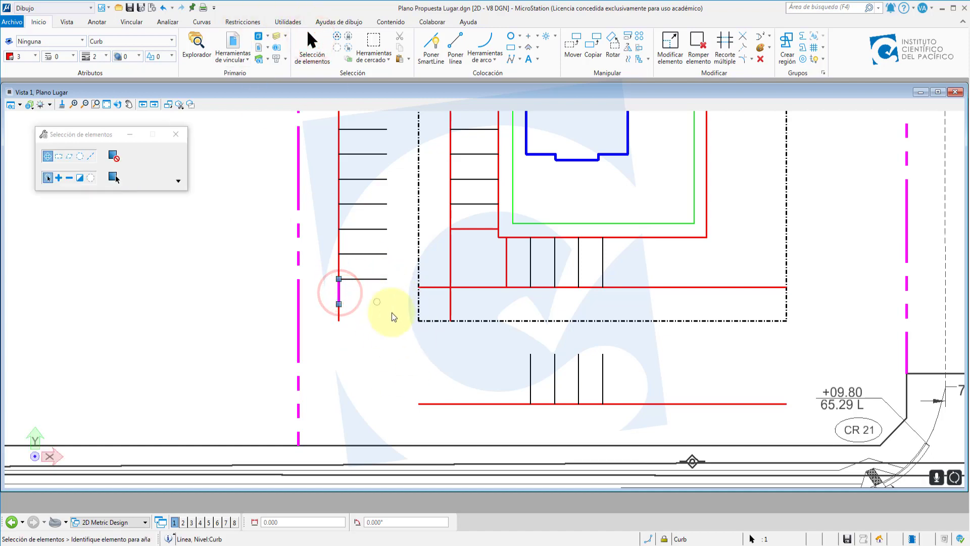
{"action": "right_click", "coordinate": [386, 290]}
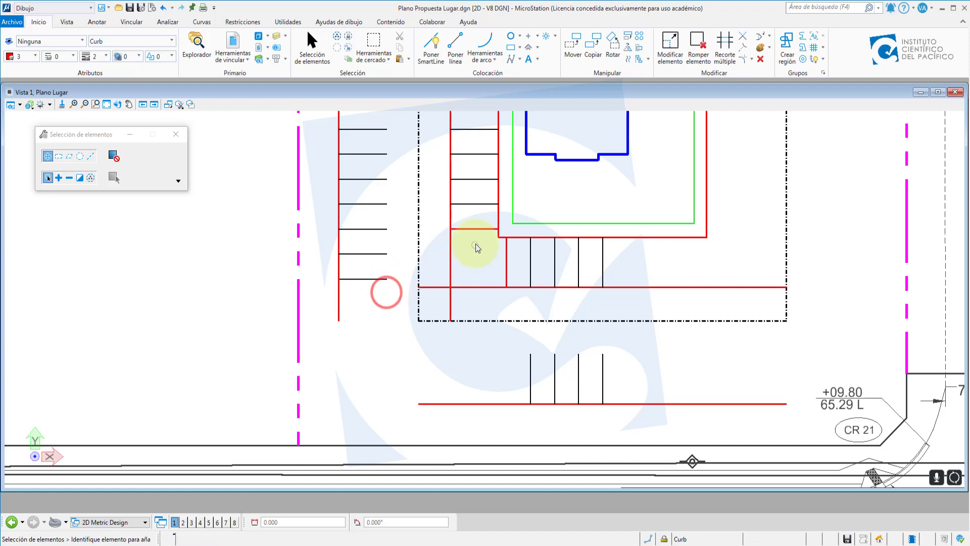
- Copy the short red line closing the inner west row from its left end to the lower end of the guide line on the outer curb
{"action": "left_click", "coordinate": [474, 230]}
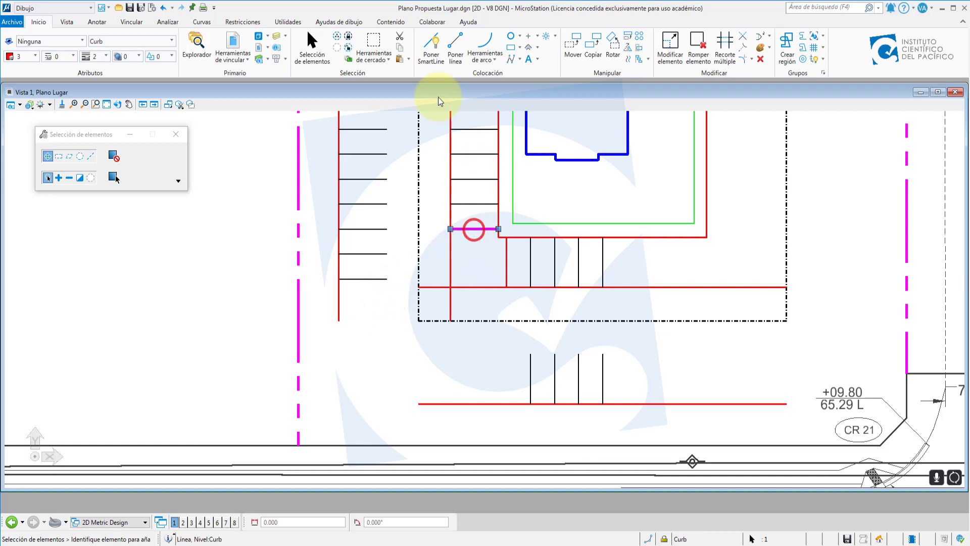
{"action": "left_click", "coordinate": [586, 45]}
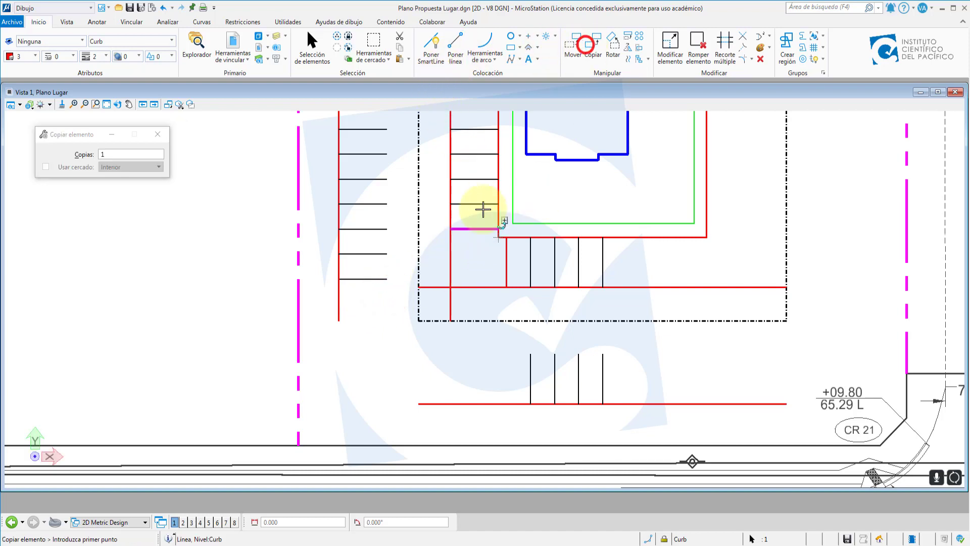
{"action": "left_click", "coordinate": [449, 228]}
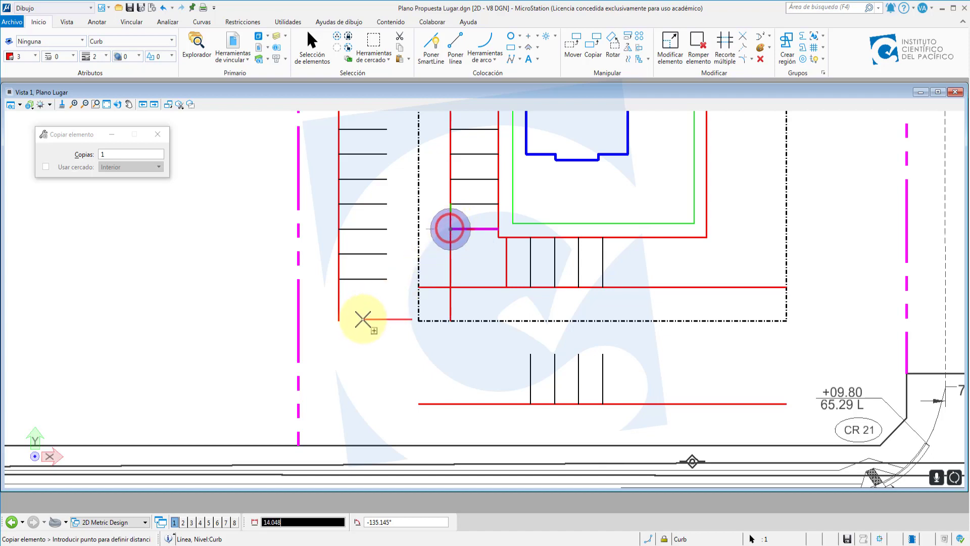
{"action": "left_click", "coordinate": [337, 304]}
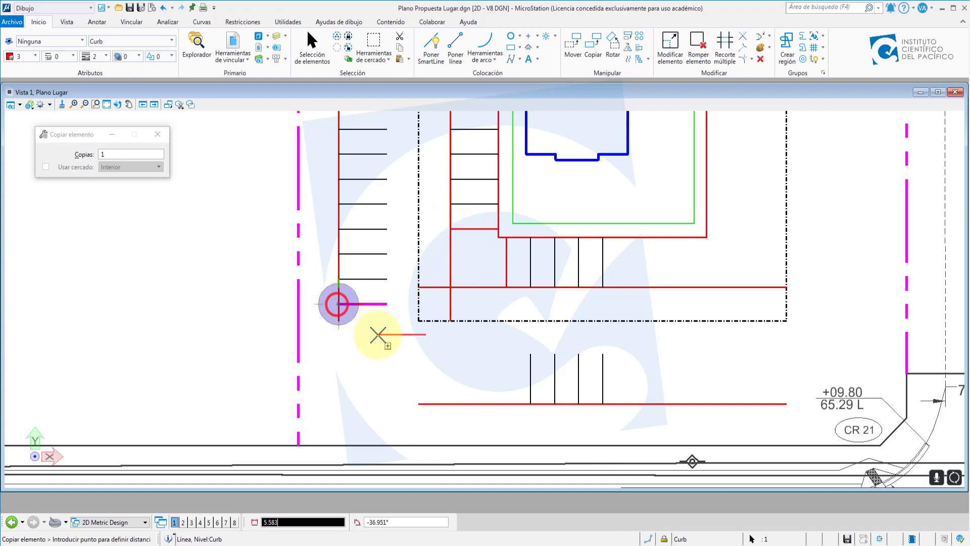
{"action": "right_click", "coordinate": [379, 335]}
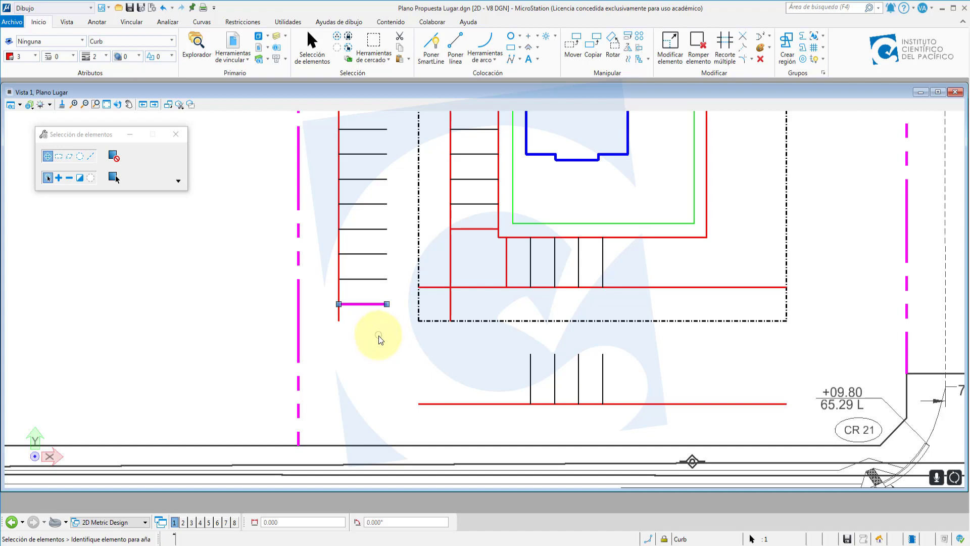
{"action": "left_click", "coordinate": [362, 288]}
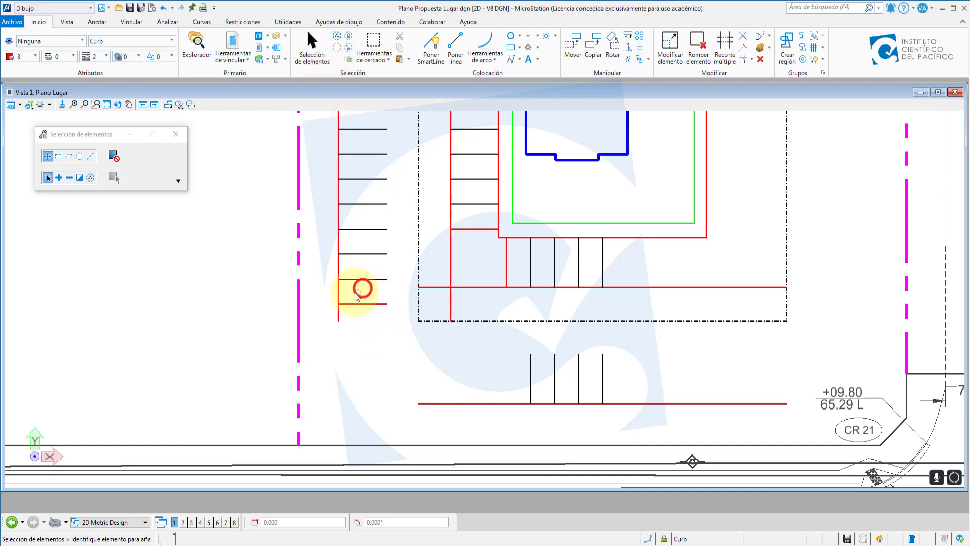
{"action": "left_click", "coordinate": [341, 289]}
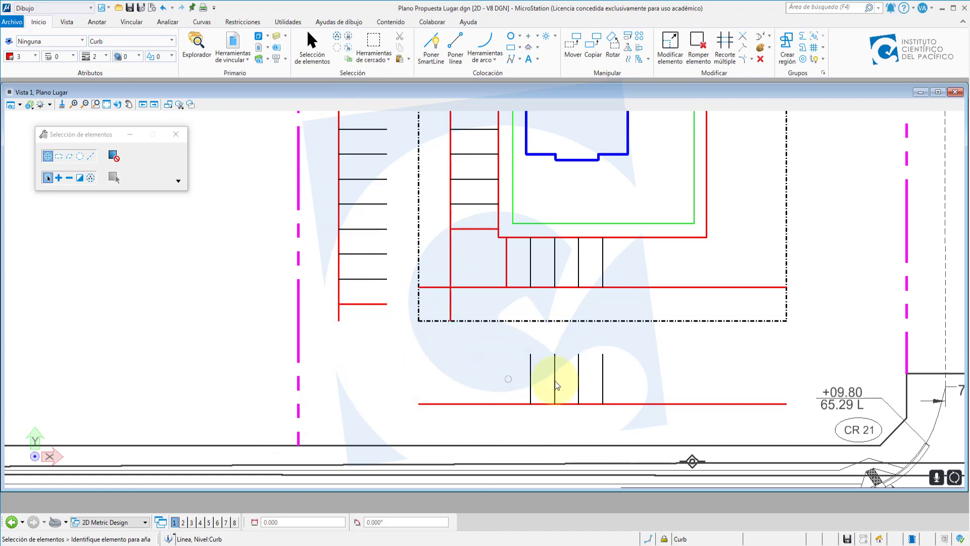
- Copy the westernmost black stall line of the lower south row three times to the left at 2.743 spacing and 180°
{"action": "left_click", "coordinate": [529, 388]}
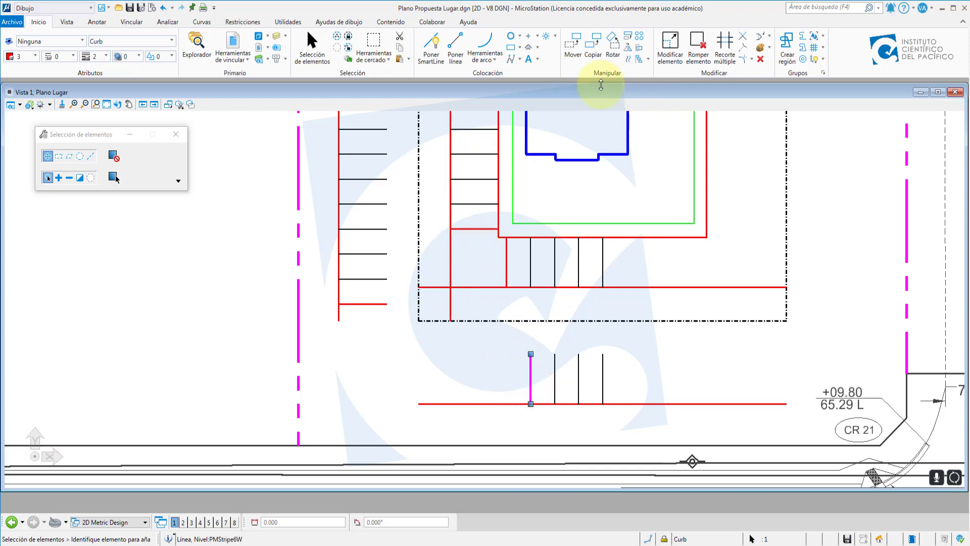
{"action": "left_click", "coordinate": [595, 50]}
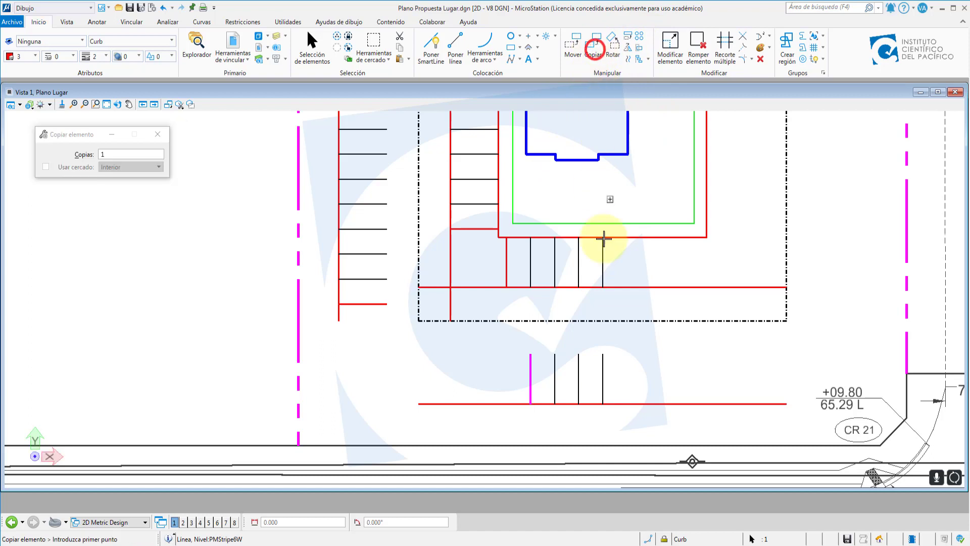
{"action": "left_click", "coordinate": [530, 403]}
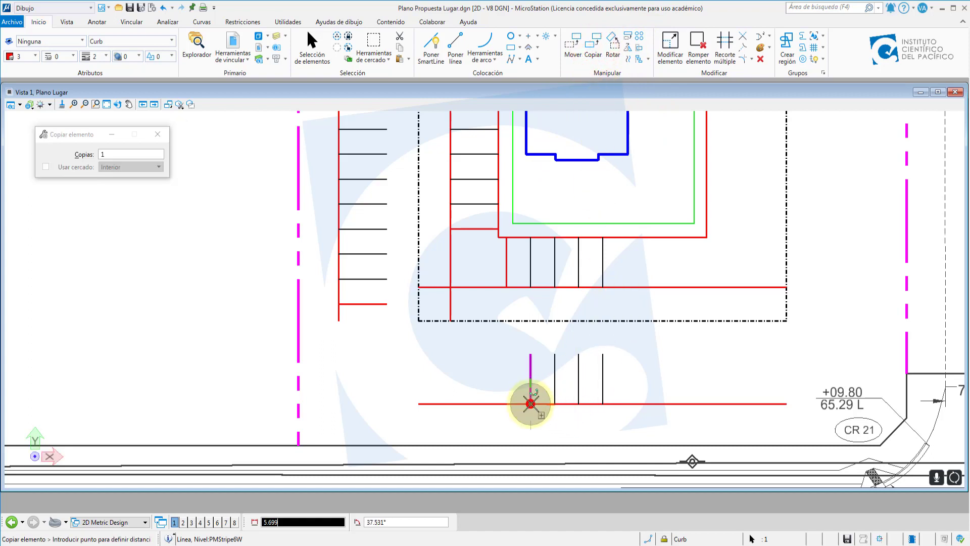
{"action": "left_click", "coordinate": [507, 403]}
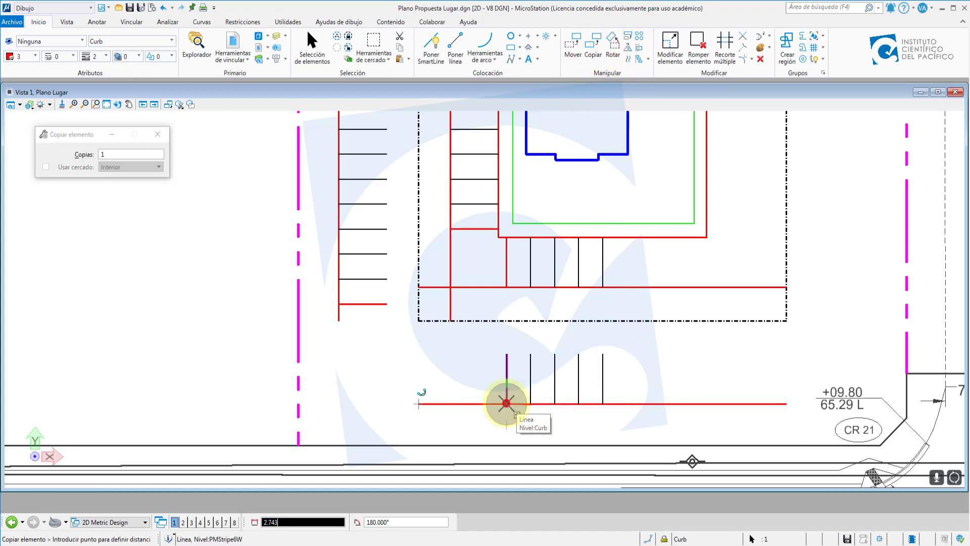
{"action": "left_click", "coordinate": [482, 403]}
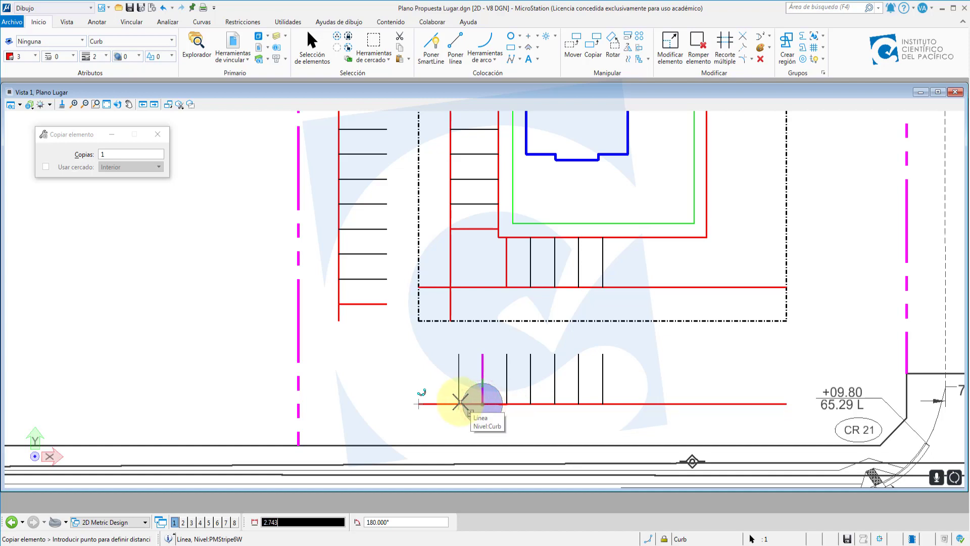
{"action": "left_click", "coordinate": [458, 403]}
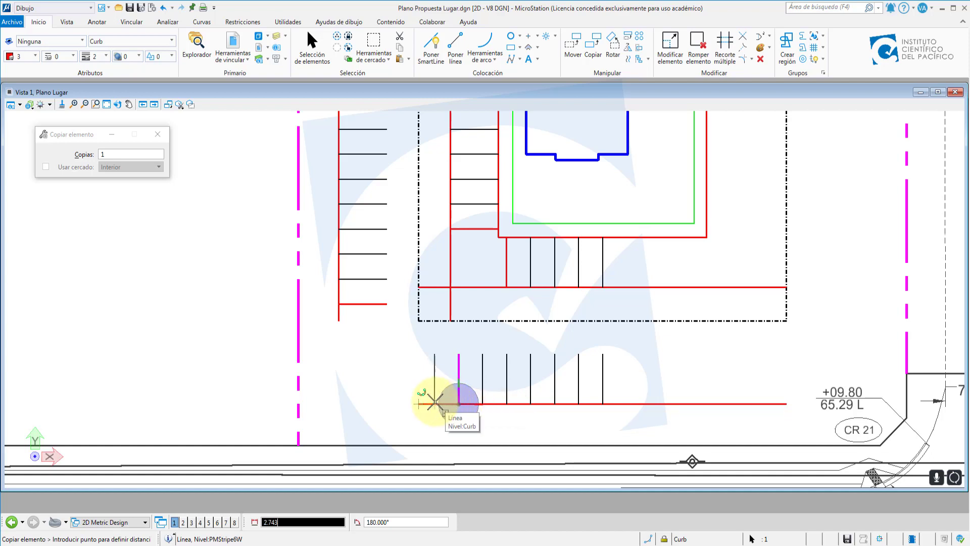
{"action": "right_click", "coordinate": [455, 346]}
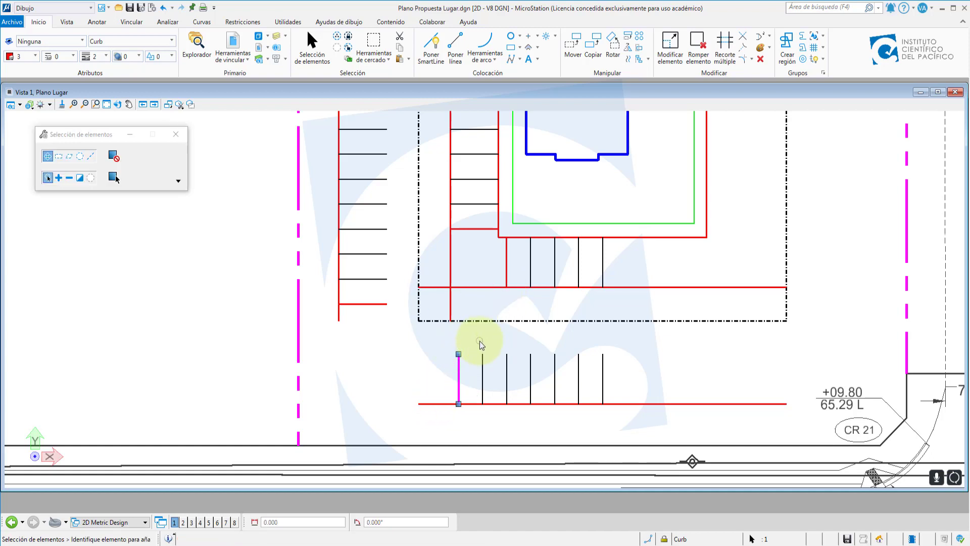
{"action": "left_click", "coordinate": [470, 345]}
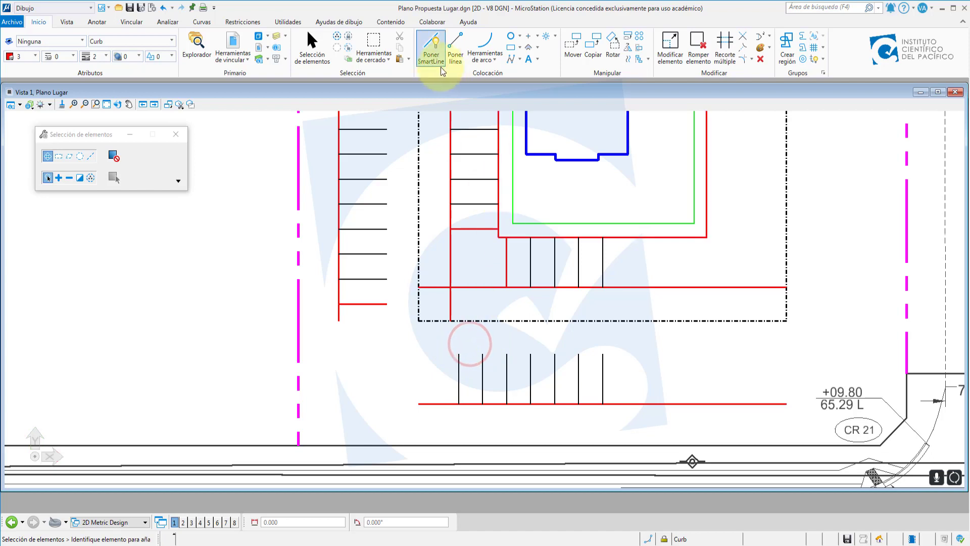
- Draw a 2.743 guide SmartLine at 180° along the lower red line from the foot of the westernmost stall line
{"action": "left_click", "coordinate": [433, 46]}
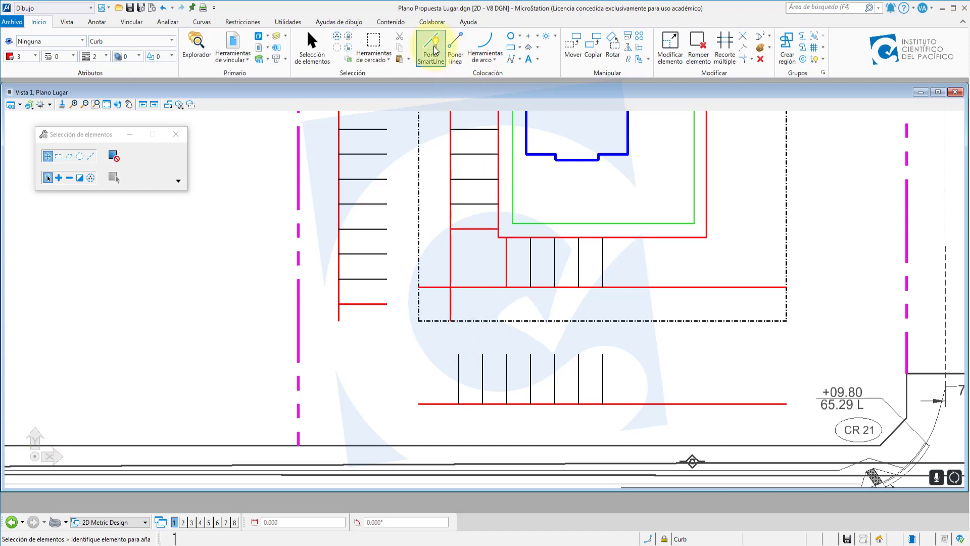
{"action": "left_click", "coordinate": [459, 403]}
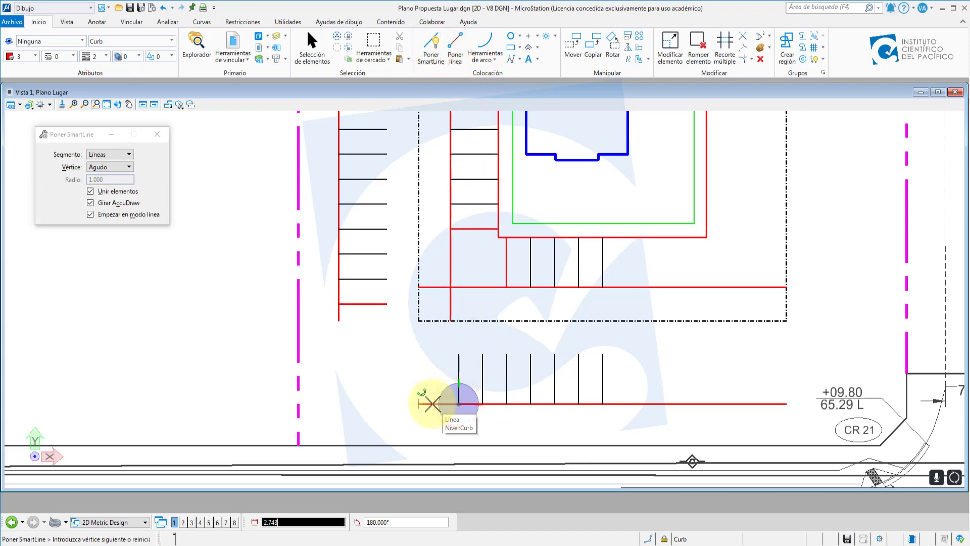
{"action": "left_click", "coordinate": [435, 403]}
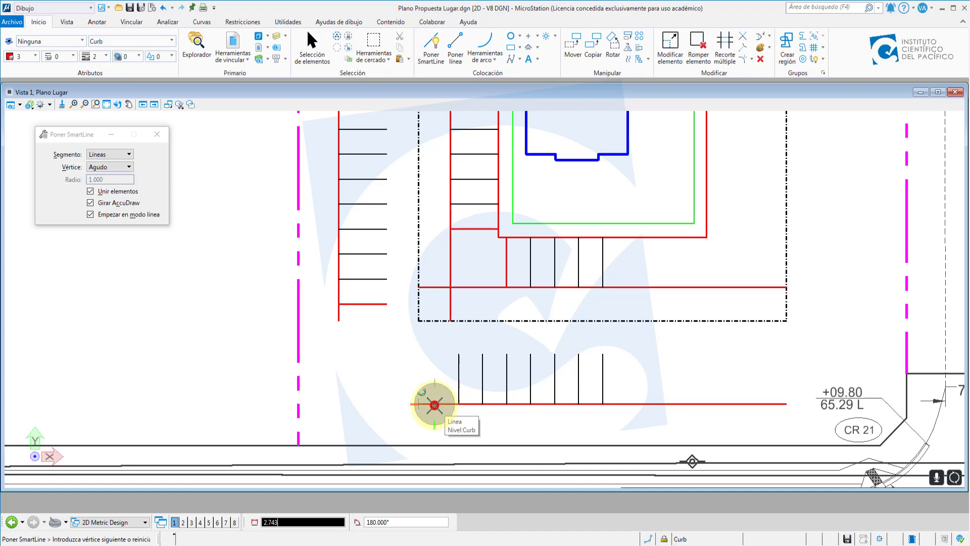
{"action": "right_click", "coordinate": [426, 360]}
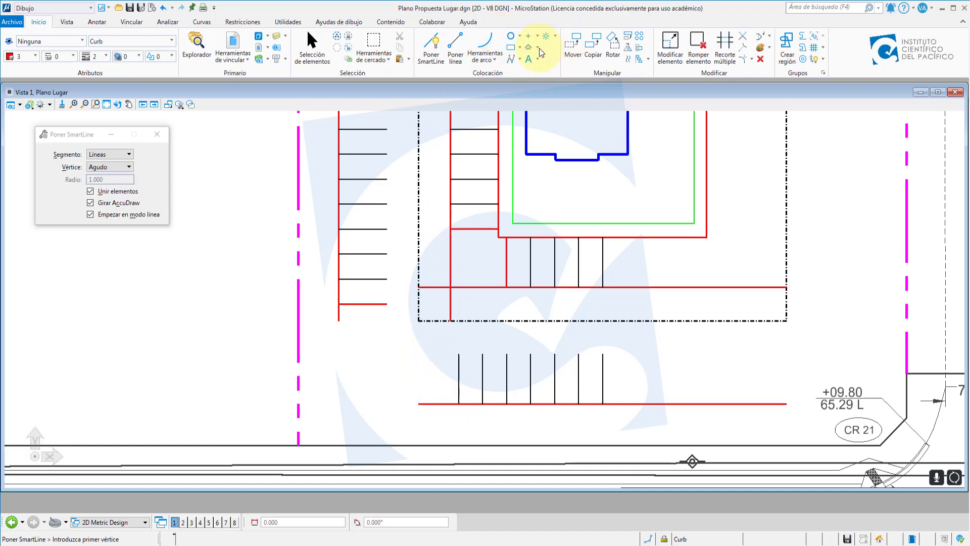
- Copy the short red line closing the upper south row from its lower end to the west end of the guide line on the lower curb
{"action": "left_click", "coordinate": [596, 51]}
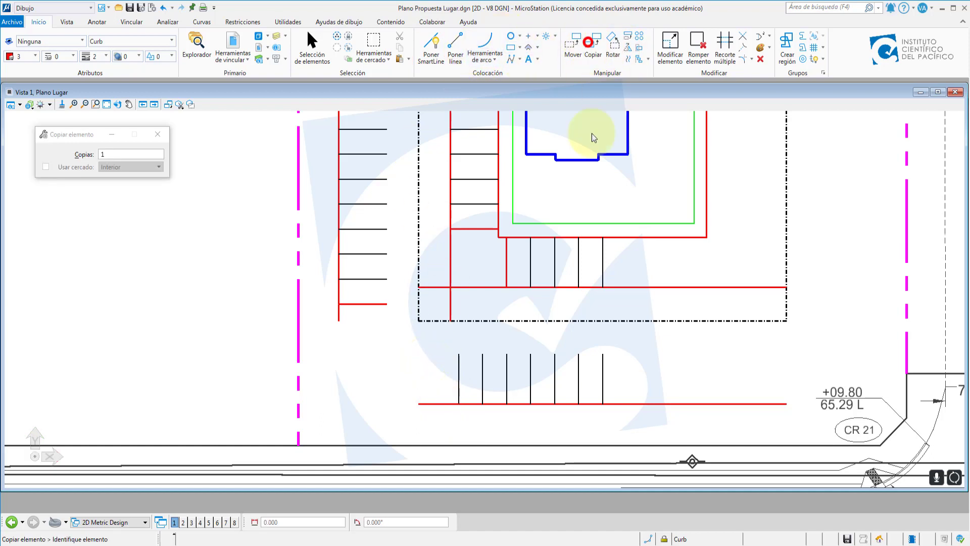
{"action": "left_click", "coordinate": [506, 264]}
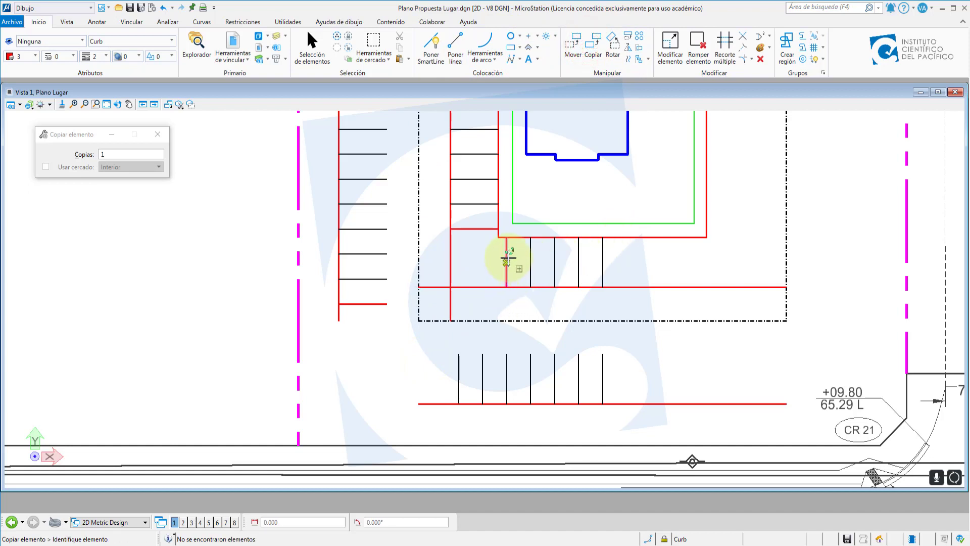
{"action": "left_click", "coordinate": [311, 45]}
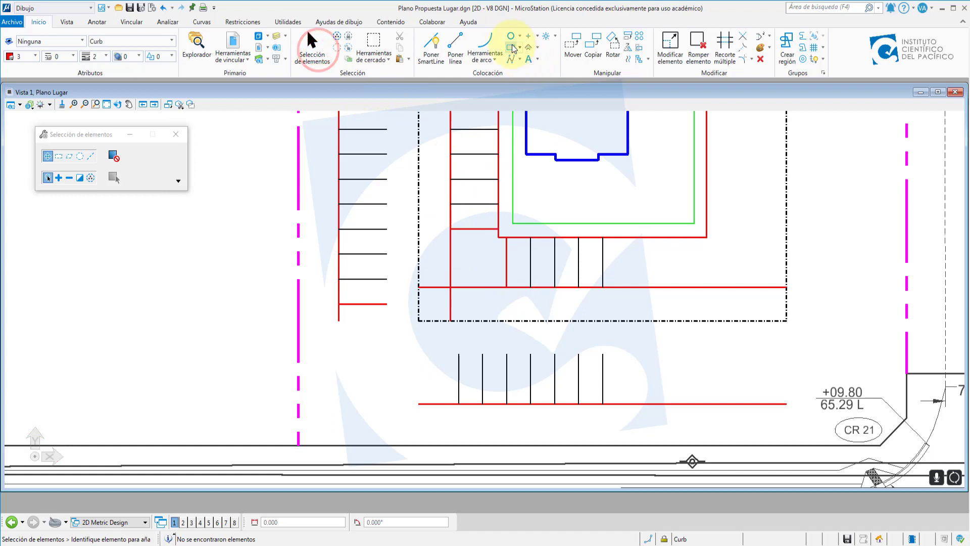
{"action": "left_click", "coordinate": [592, 45]}
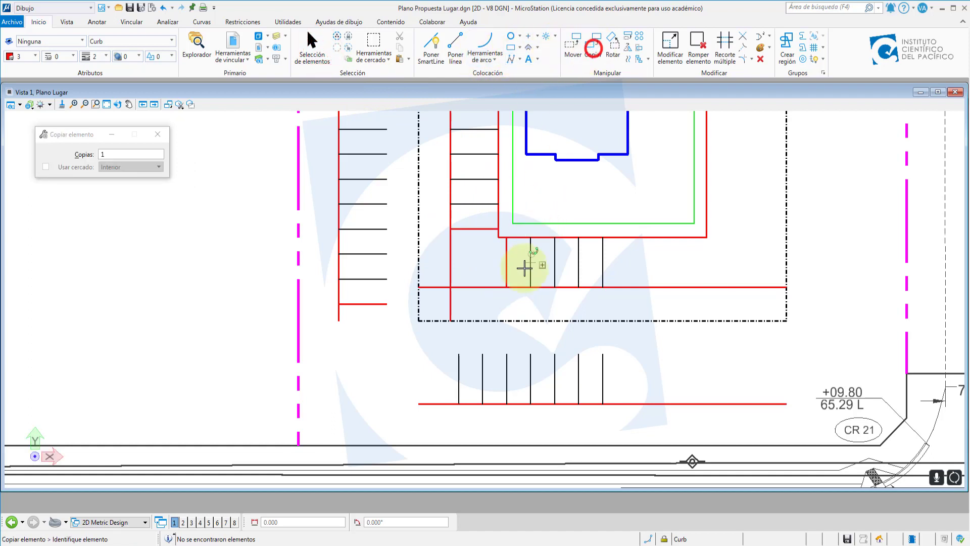
{"action": "left_click", "coordinate": [506, 286]}
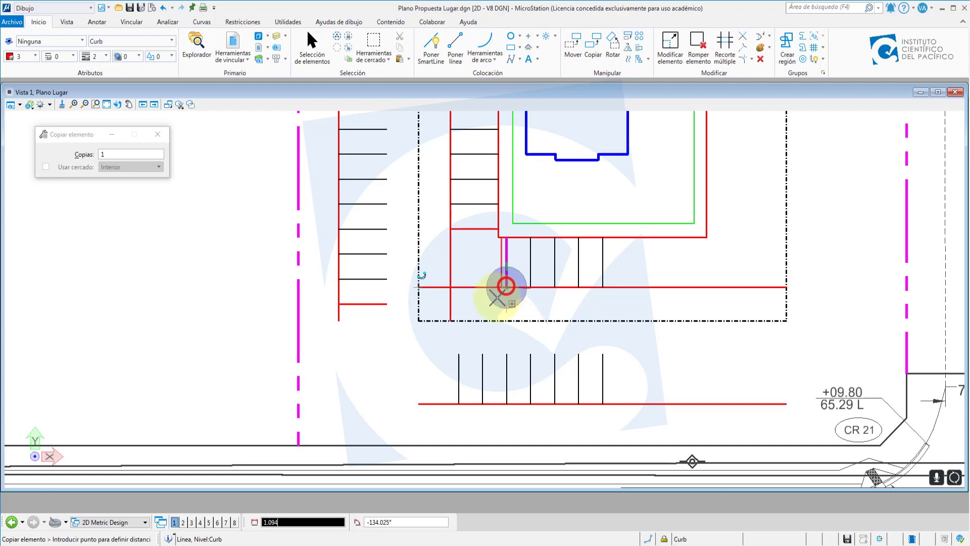
{"action": "left_click", "coordinate": [435, 403]}
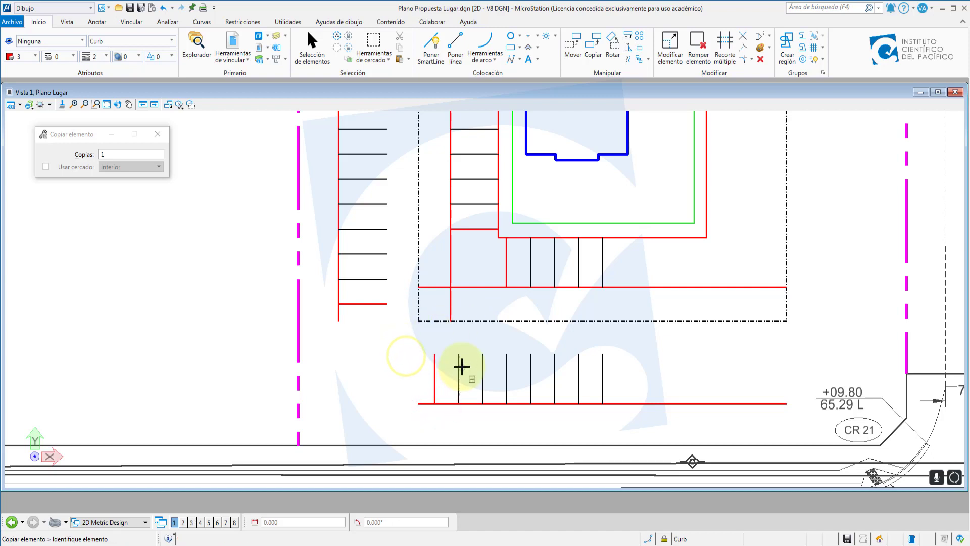
- Delete the guide line lying on the lower south curb beside the new red closing line
{"action": "left_click", "coordinate": [311, 41]}
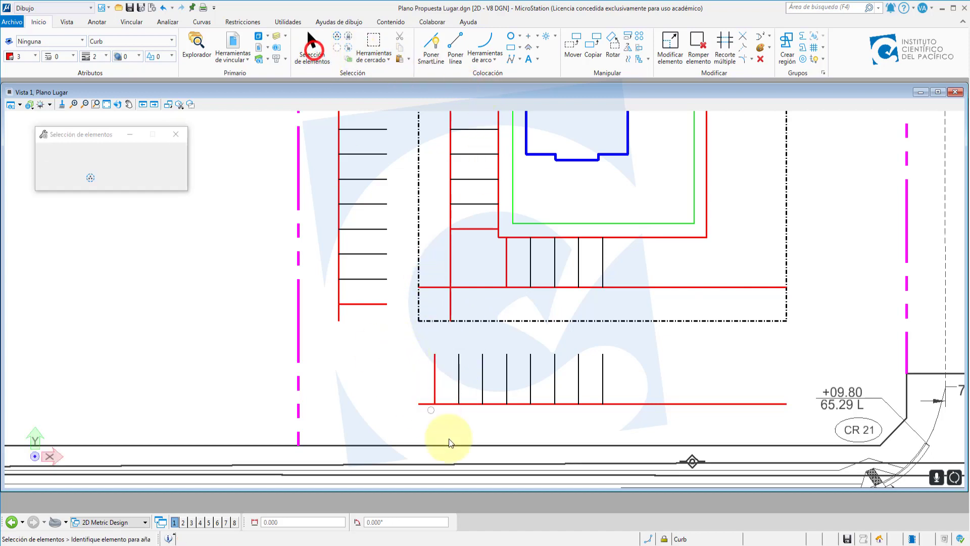
{"action": "left_click", "coordinate": [445, 403]}
{"action": "key", "text": "Delete"}
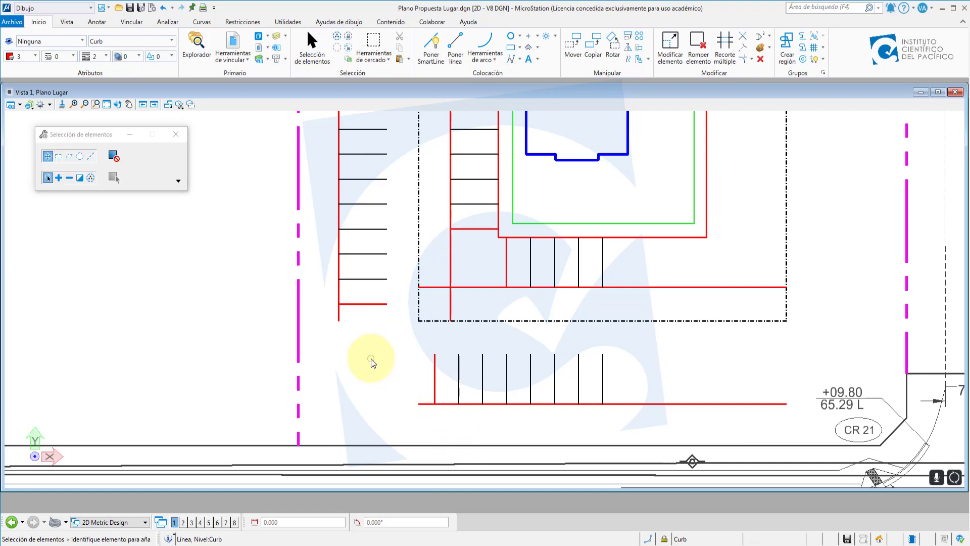
- Copy the topmost black stall line of the outer west row eight times up the curb at 2.743 spacing and 90°
{"action": "scroll", "coordinate": [389, 402], "scroll_direction": "down", "scroll_amount": 1}
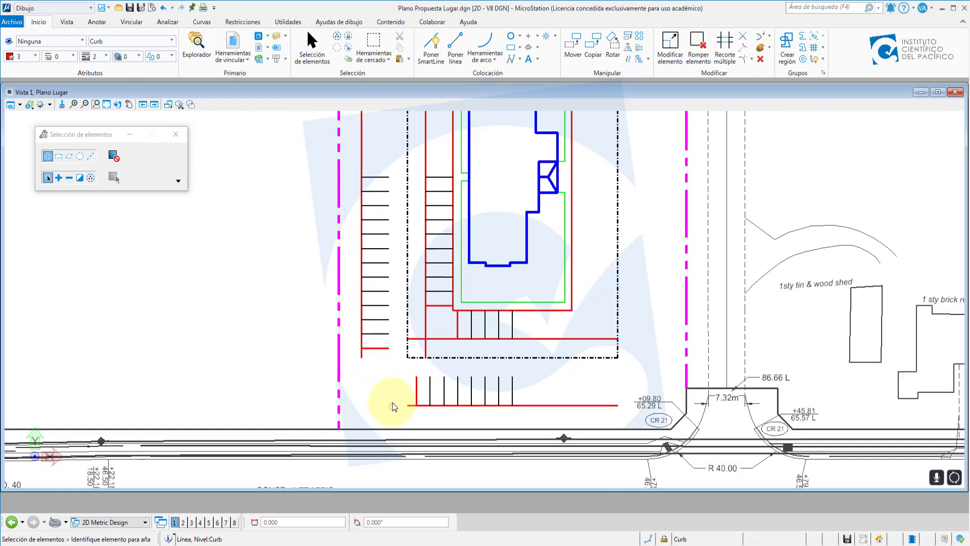
{"action": "scroll", "coordinate": [392, 402], "scroll_direction": "up", "scroll_amount": 1}
{"action": "scroll", "coordinate": [387, 391], "scroll_direction": "down", "scroll_amount": 1}
{"action": "scroll", "coordinate": [361, 379], "scroll_direction": "up", "scroll_amount": 1}
{"action": "scroll", "coordinate": [340, 354], "scroll_direction": "down", "scroll_amount": 1}
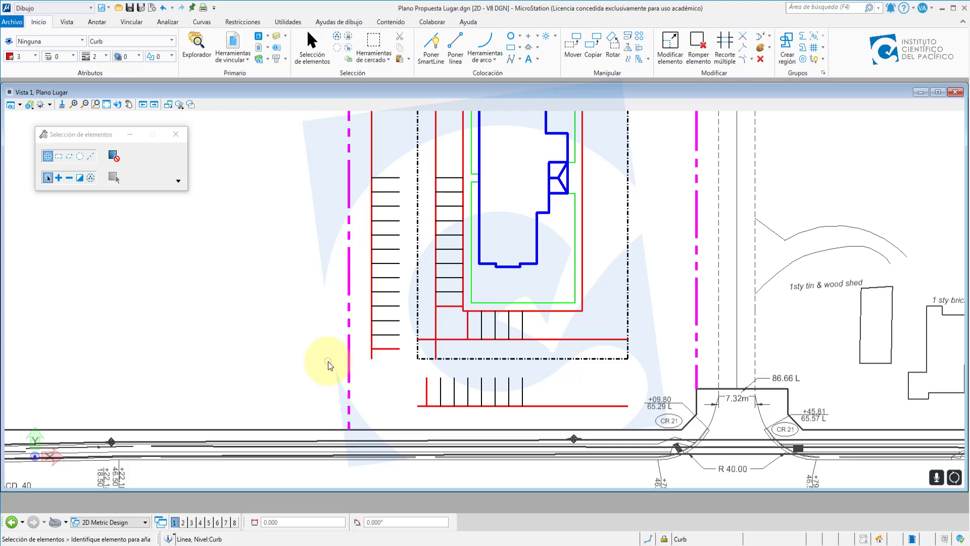
{"action": "scroll", "coordinate": [328, 365], "scroll_direction": "down", "scroll_amount": 1}
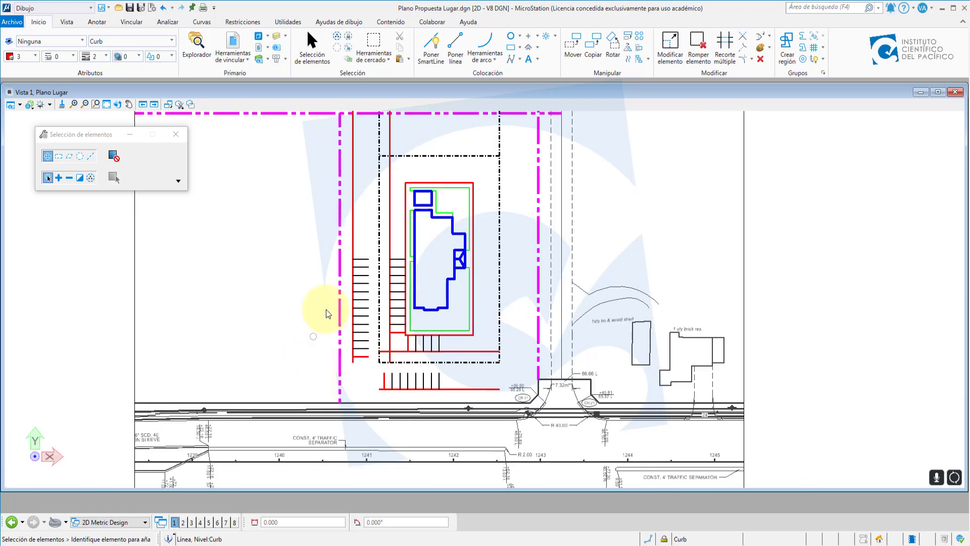
{"action": "scroll", "coordinate": [326, 310], "scroll_direction": "up", "scroll_amount": 1}
{"action": "scroll", "coordinate": [394, 242], "scroll_direction": "down", "scroll_amount": 1}
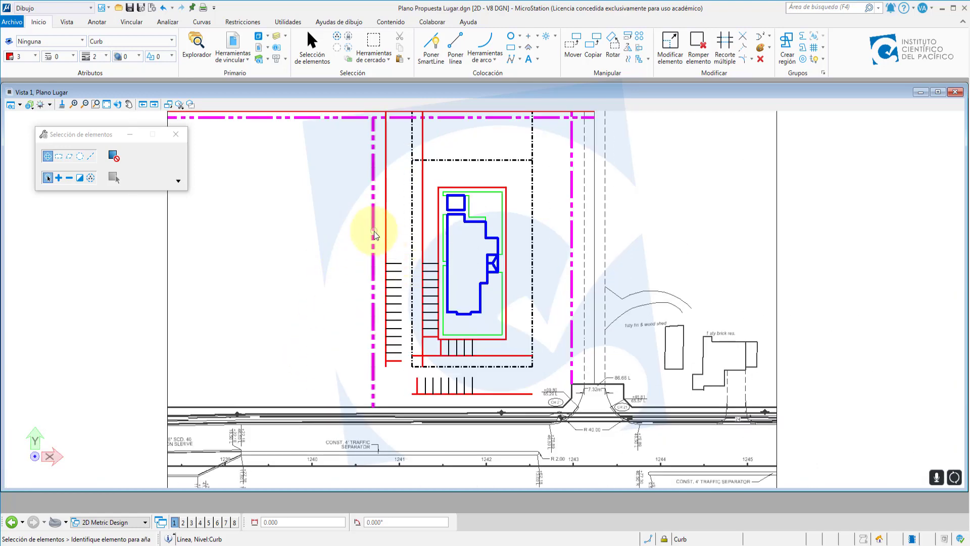
{"action": "scroll", "coordinate": [457, 312], "scroll_direction": "up", "scroll_amount": 2}
{"action": "left_click", "coordinate": [444, 330]}
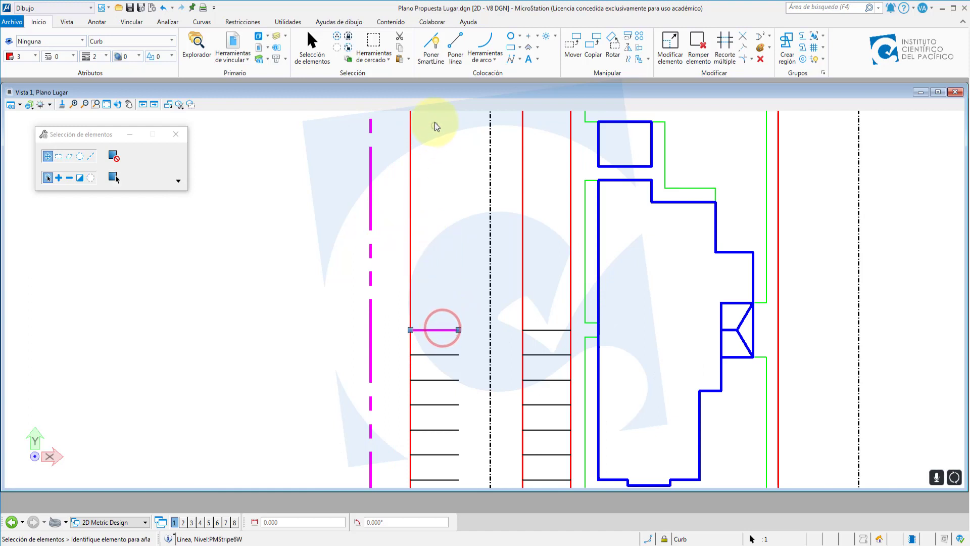
{"action": "left_click", "coordinate": [592, 46]}
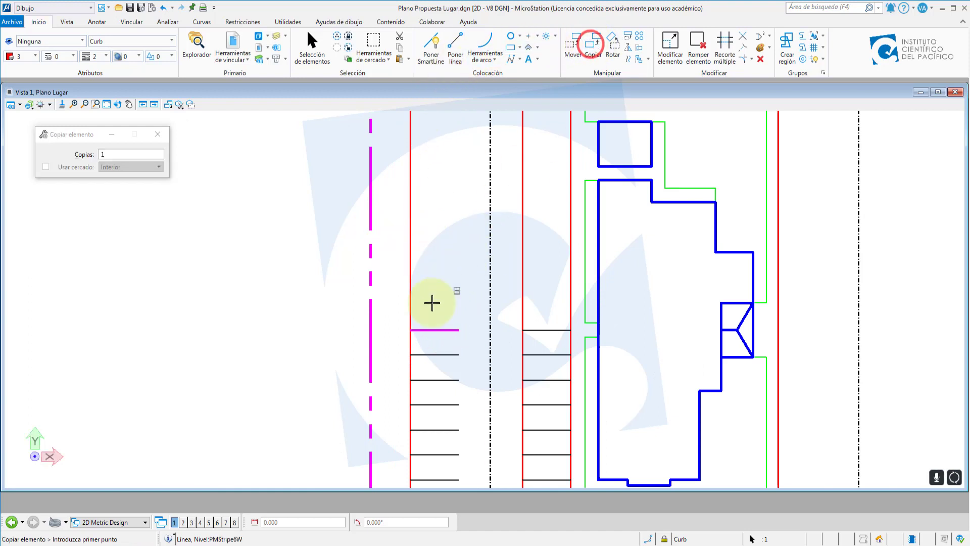
{"action": "left_click", "coordinate": [410, 329]}
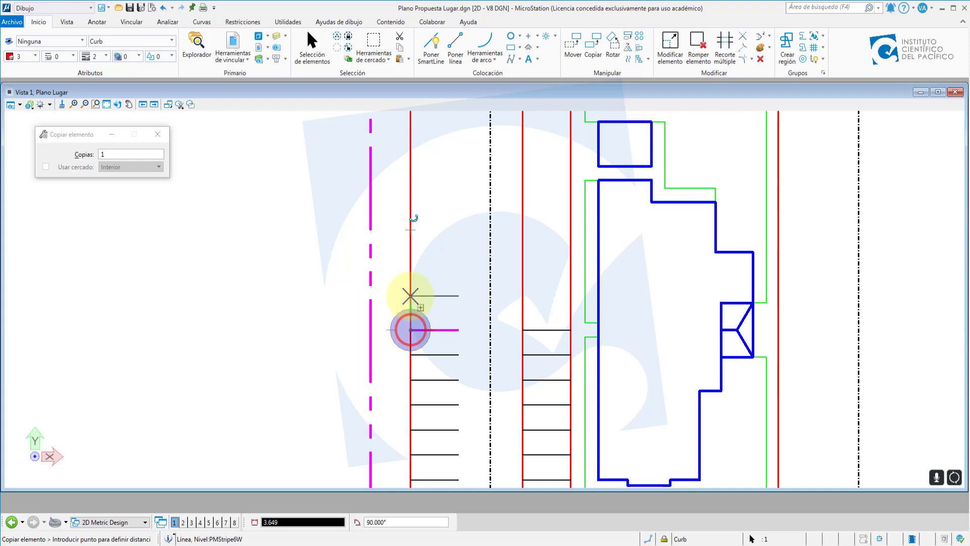
{"action": "left_click", "coordinate": [410, 306]}
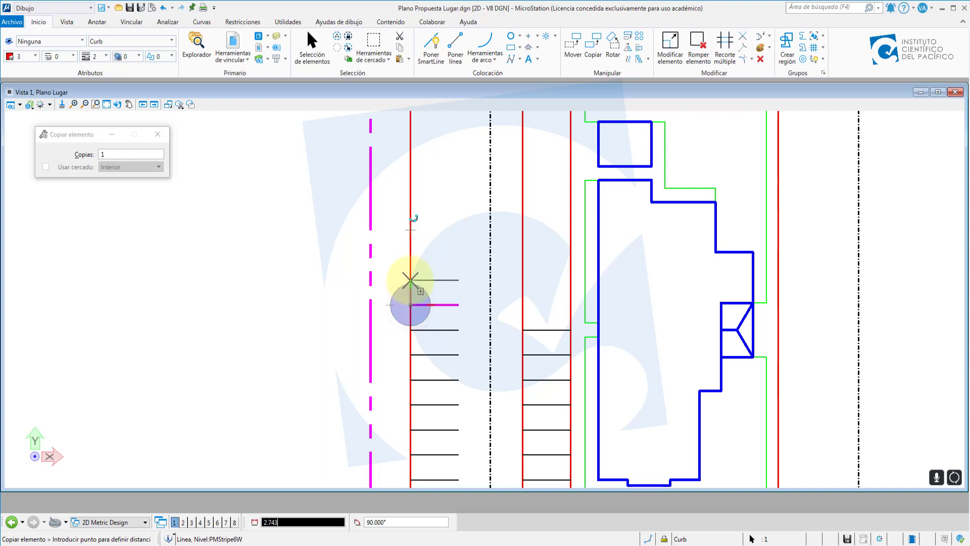
{"action": "left_click", "coordinate": [410, 279]}
{"action": "left_click", "coordinate": [411, 254]}
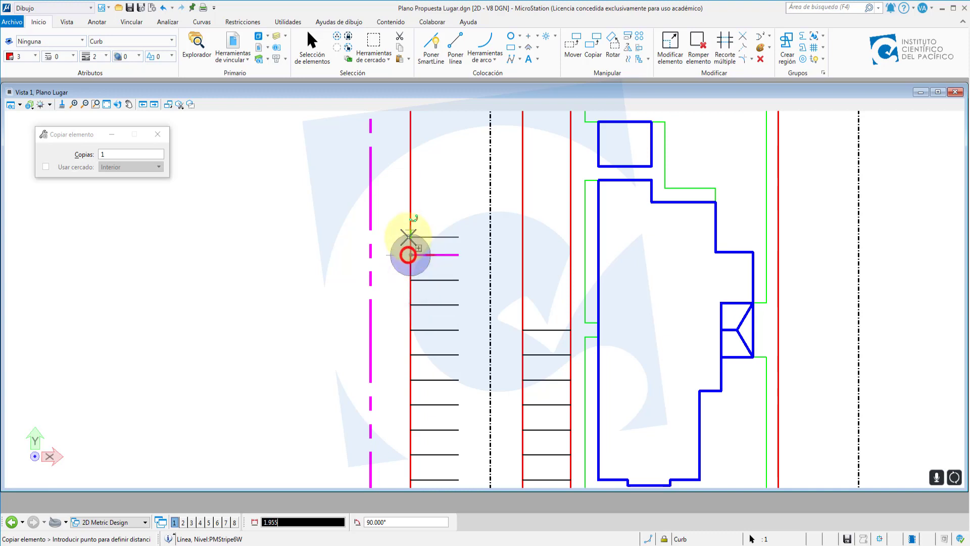
{"action": "left_click", "coordinate": [410, 230]}
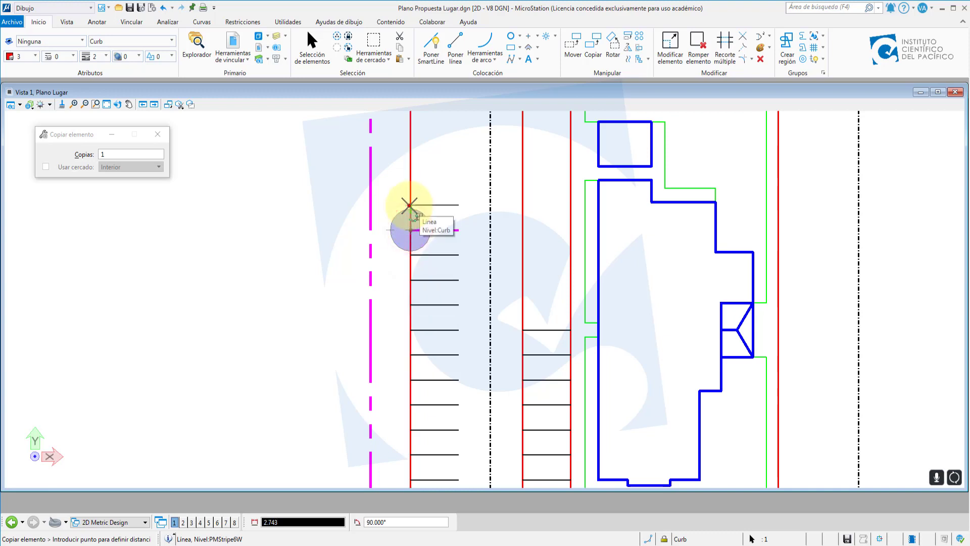
{"action": "left_click", "coordinate": [410, 205]}
{"action": "left_click", "coordinate": [411, 179]}
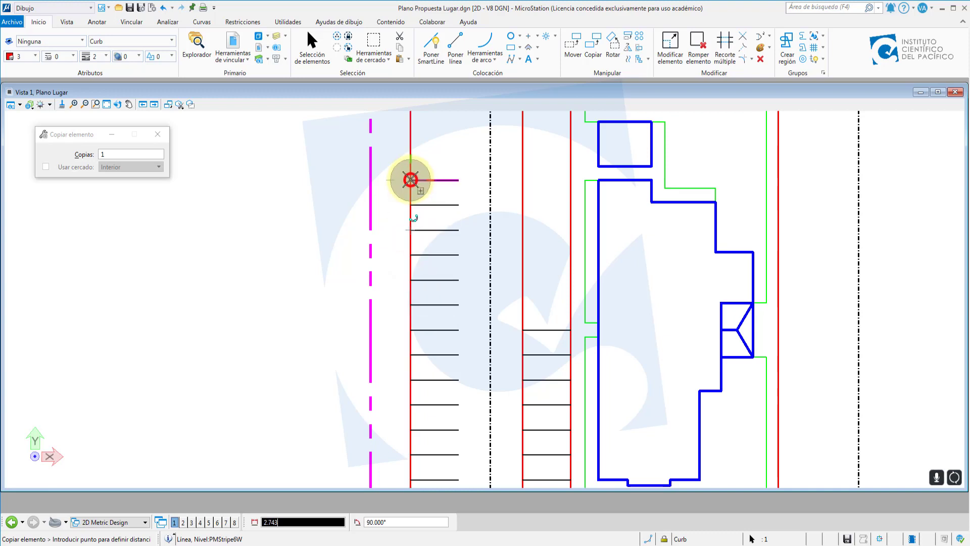
{"action": "left_click", "coordinate": [411, 155]}
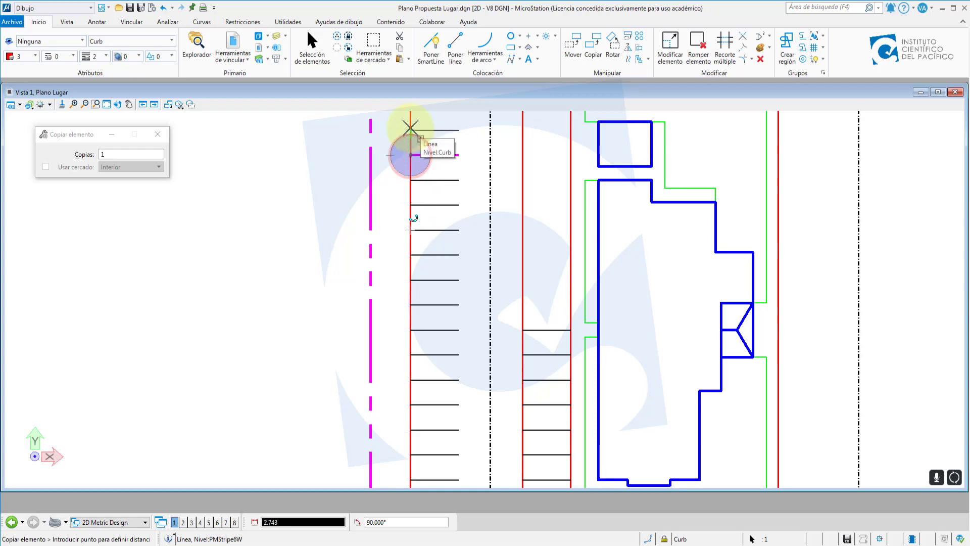
{"action": "left_click", "coordinate": [410, 130]}
- Add five more stall line copies at 2.743 spacing and 90° toward the north end of the outer west row, then end the copying
{"action": "scroll", "coordinate": [410, 128], "scroll_direction": "down", "scroll_amount": 4}
{"action": "scroll", "coordinate": [400, 146], "scroll_direction": "up", "scroll_amount": 3}
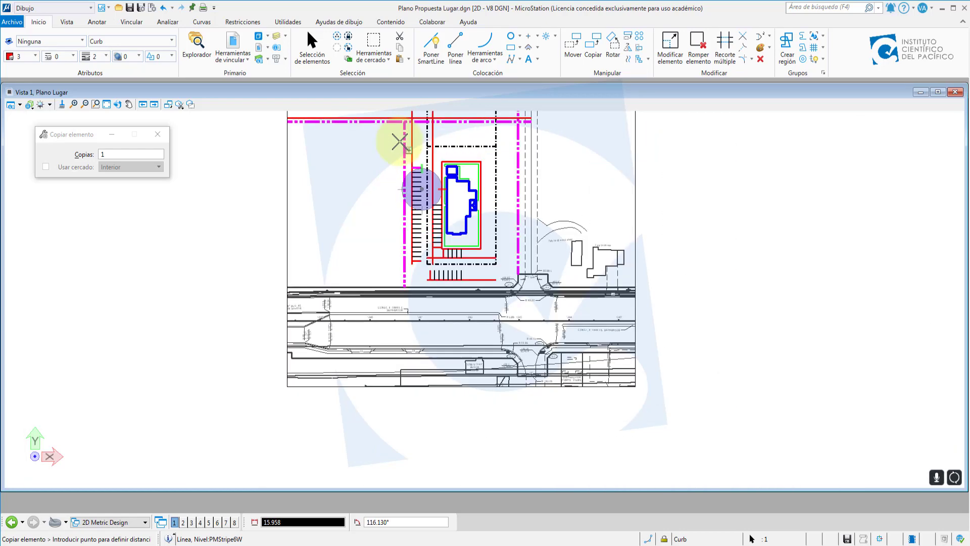
{"action": "scroll", "coordinate": [423, 164], "scroll_direction": "down", "scroll_amount": 3}
{"action": "scroll", "coordinate": [426, 153], "scroll_direction": "up", "scroll_amount": 6}
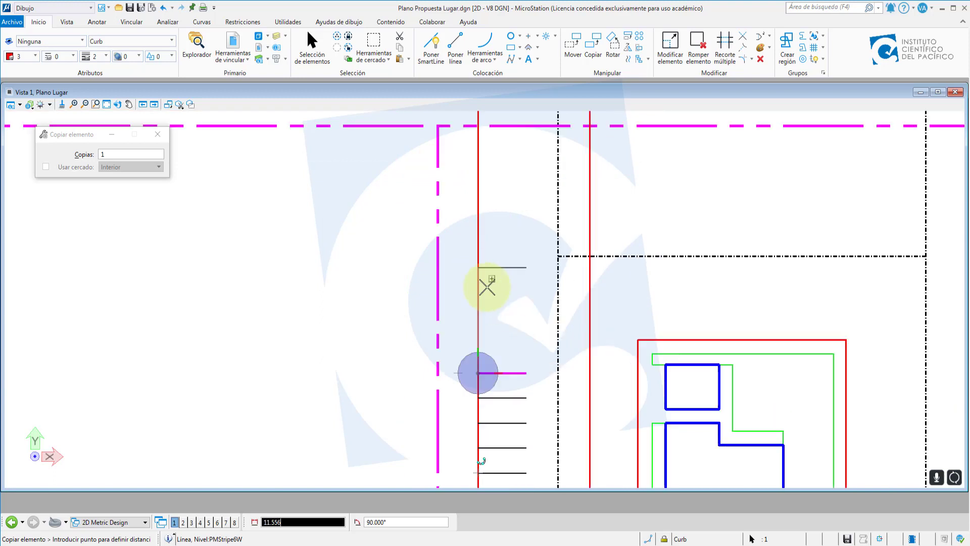
{"action": "left_click", "coordinate": [477, 347]}
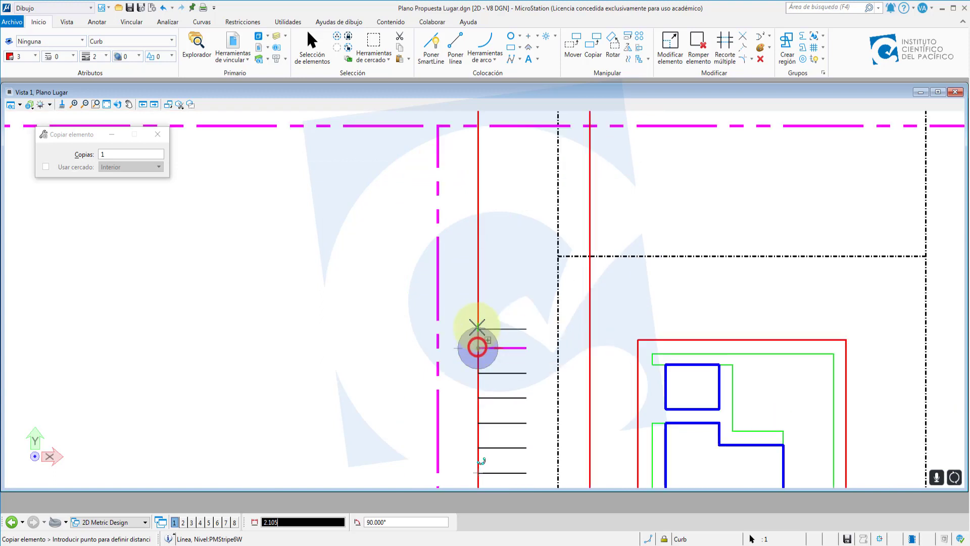
{"action": "left_click", "coordinate": [478, 323]}
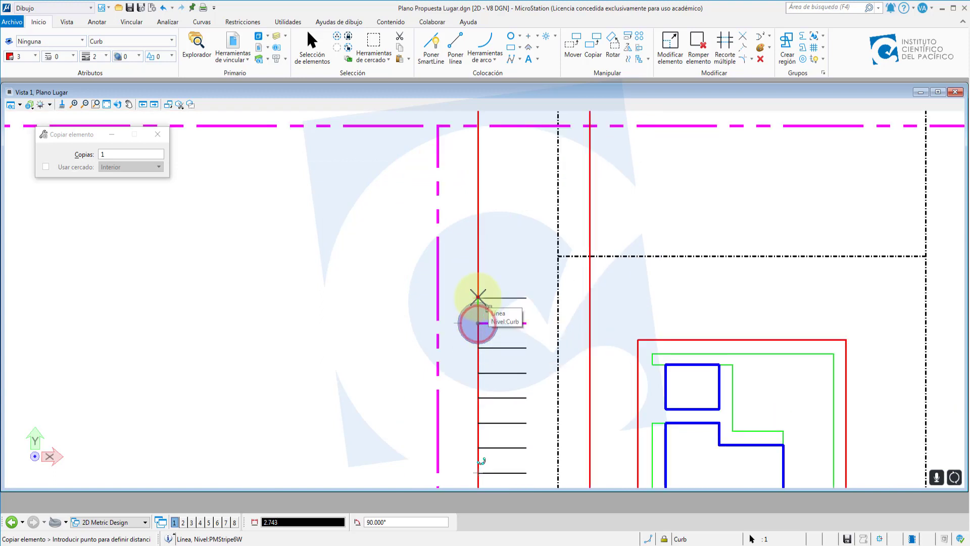
{"action": "left_click", "coordinate": [478, 298]}
{"action": "left_click", "coordinate": [478, 272]}
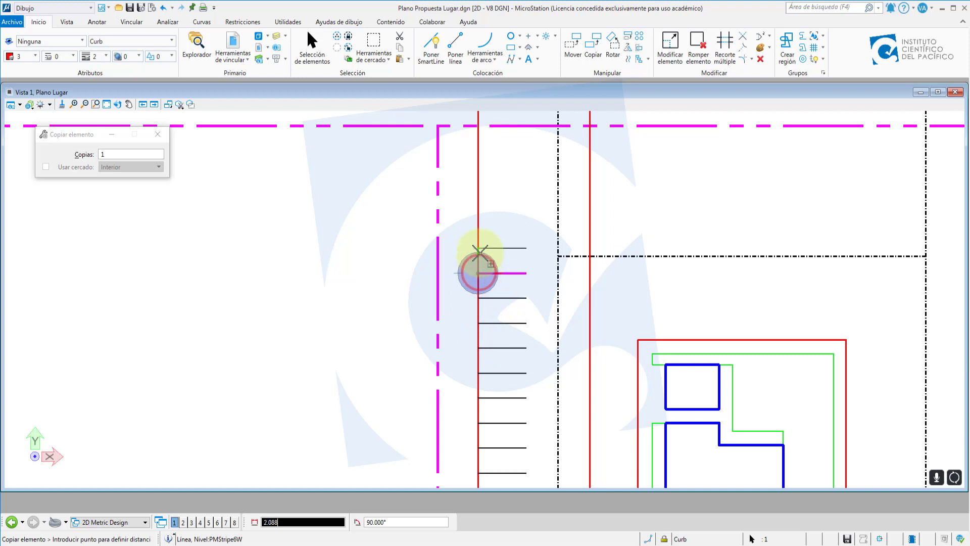
{"action": "left_click", "coordinate": [478, 248]}
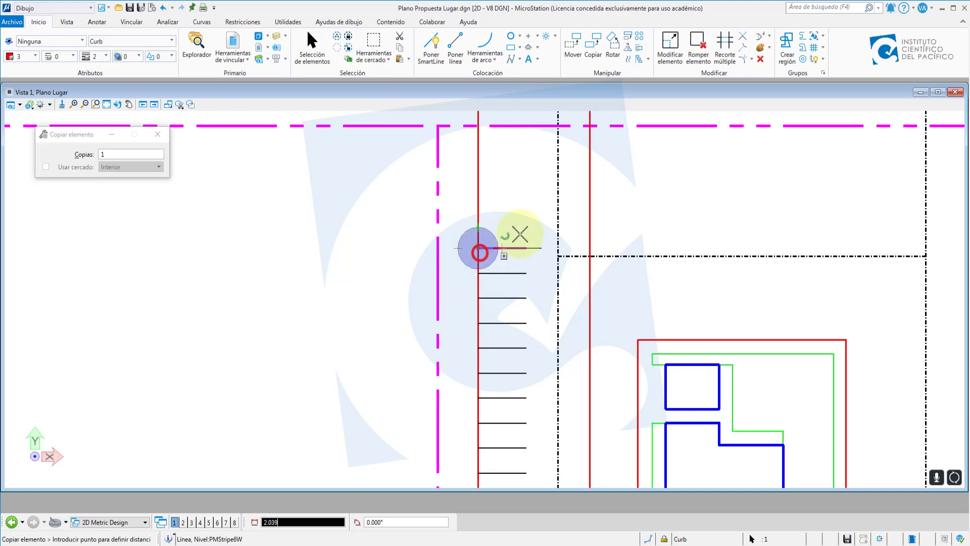
{"action": "right_click", "coordinate": [609, 218]}
- Examine the extended outer west parking row and the curbs meeting the road at its north end
{"action": "scroll", "coordinate": [505, 217], "scroll_direction": "down", "scroll_amount": 4}
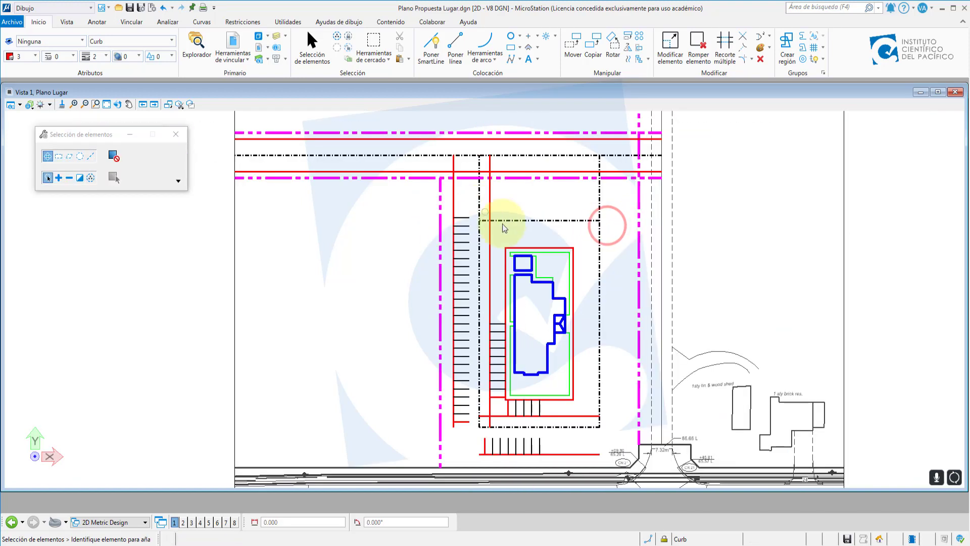
{"action": "scroll", "coordinate": [495, 331], "scroll_direction": "up", "scroll_amount": 2}
{"action": "scroll", "coordinate": [495, 331], "scroll_direction": "down", "scroll_amount": 2}
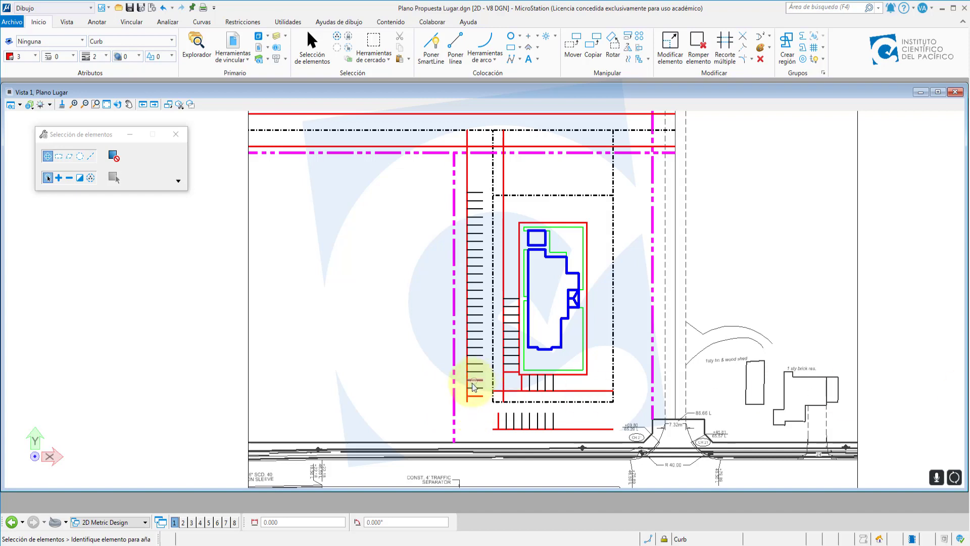
{"action": "scroll", "coordinate": [436, 249], "scroll_direction": "up", "scroll_amount": 2}
{"action": "scroll", "coordinate": [471, 286], "scroll_direction": "up", "scroll_amount": 2}
{"action": "scroll", "coordinate": [500, 193], "scroll_direction": "down", "scroll_amount": 2}
{"action": "scroll", "coordinate": [558, 221], "scroll_direction": "up", "scroll_amount": 2}
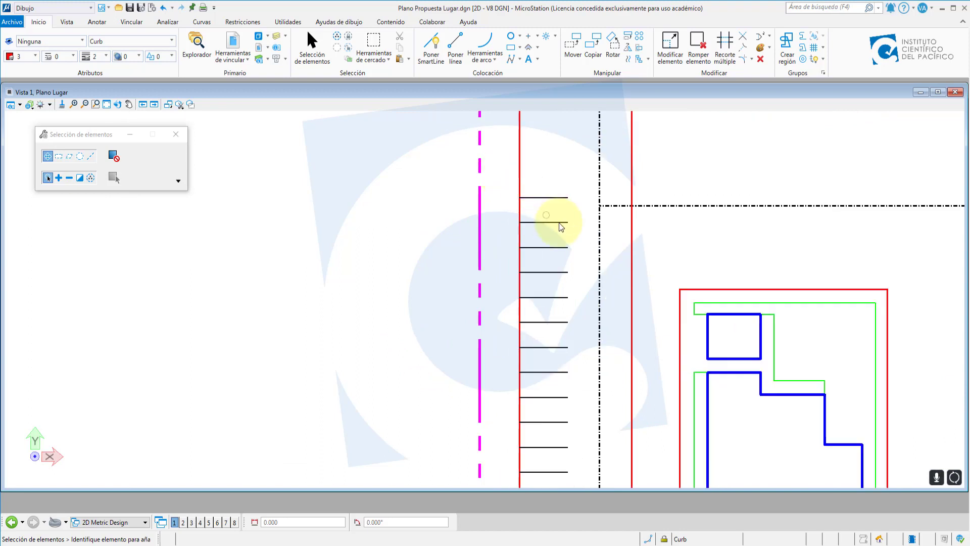
{"action": "scroll", "coordinate": [552, 134], "scroll_direction": "down", "scroll_amount": 2}
{"action": "scroll", "coordinate": [552, 134], "scroll_direction": "up", "scroll_amount": 2}
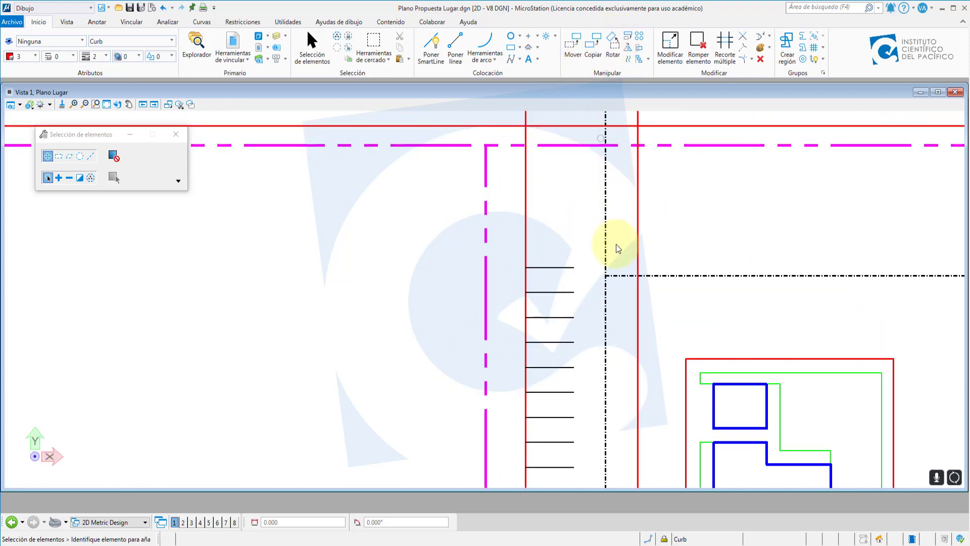
{"action": "scroll", "coordinate": [617, 244], "scroll_direction": "down", "scroll_amount": 2}
{"action": "scroll", "coordinate": [617, 217], "scroll_direction": "up", "scroll_amount": 2}
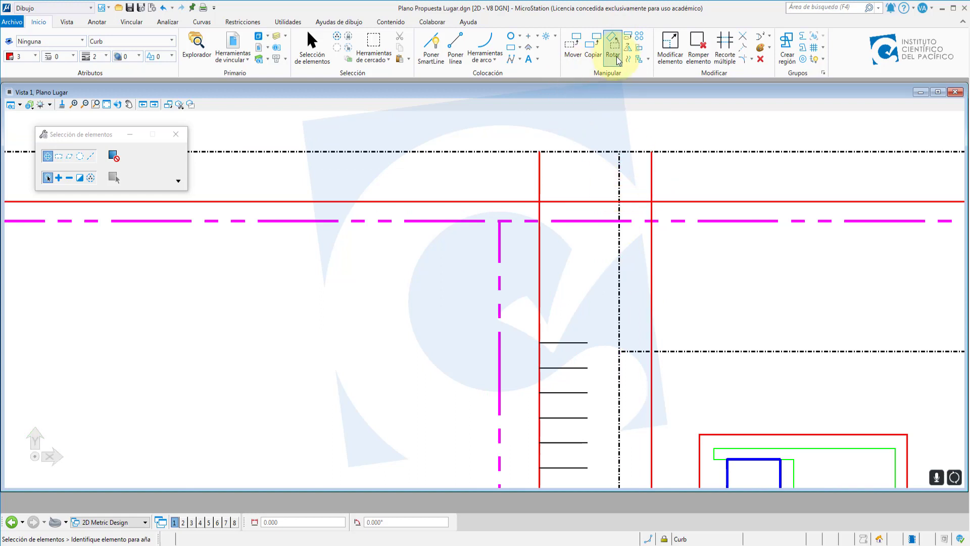
{"action": "left_click", "coordinate": [592, 48]}
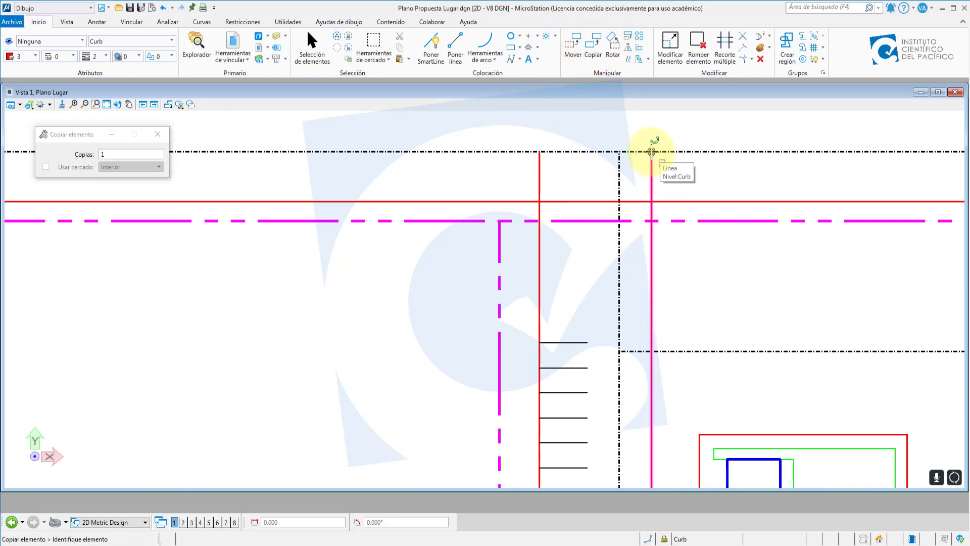
{"action": "left_click", "coordinate": [651, 152]}
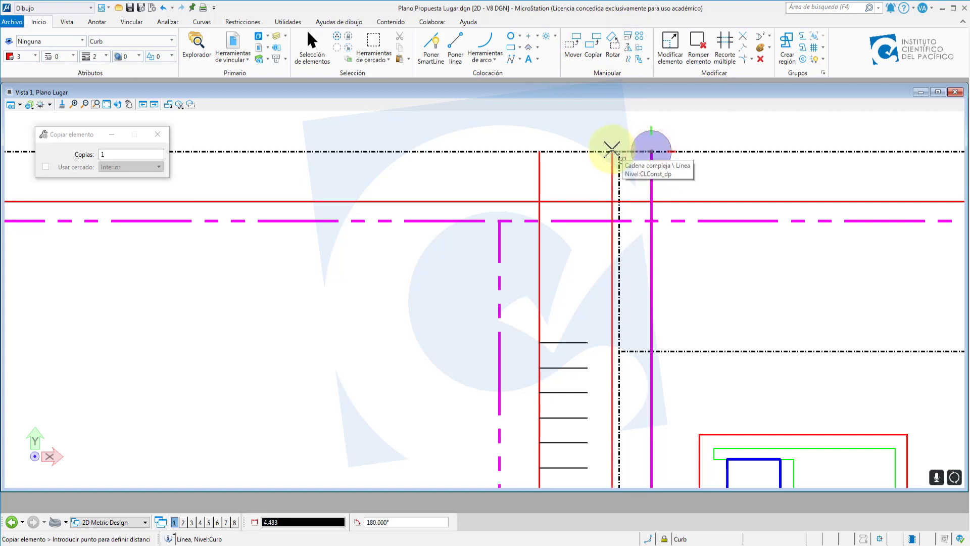
{"action": "type", "text": "4"}
{"action": "type", "text": "3"}
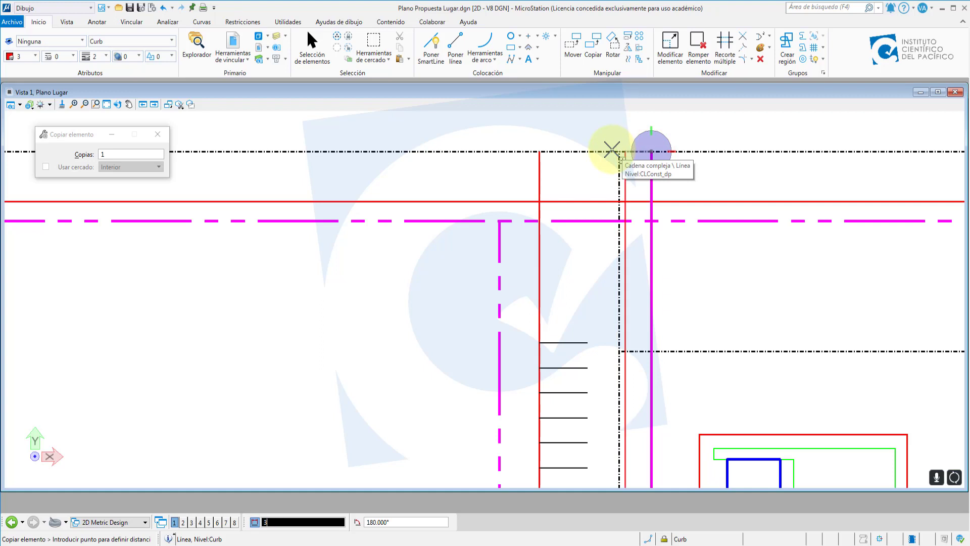
{"action": "type", "text": ".658"}
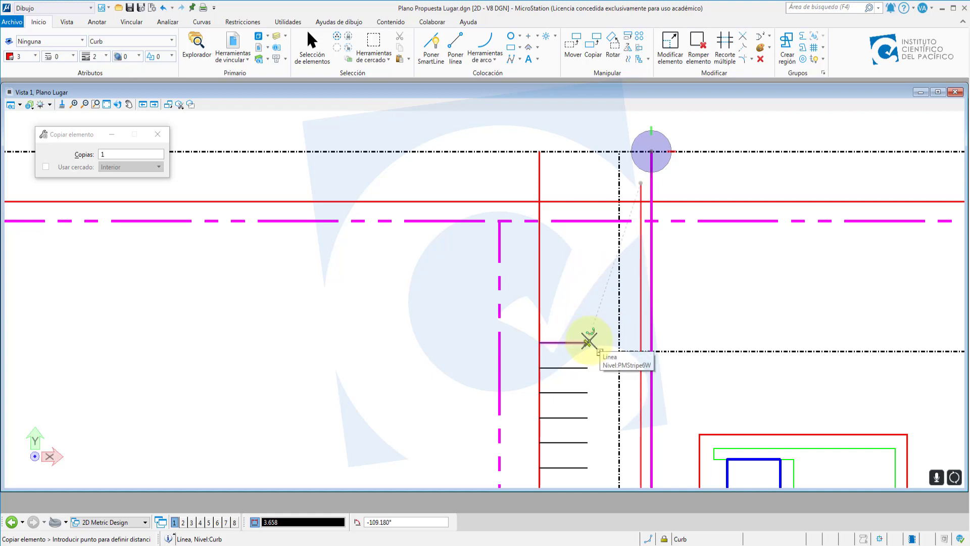
{"action": "right_click", "coordinate": [581, 242]}
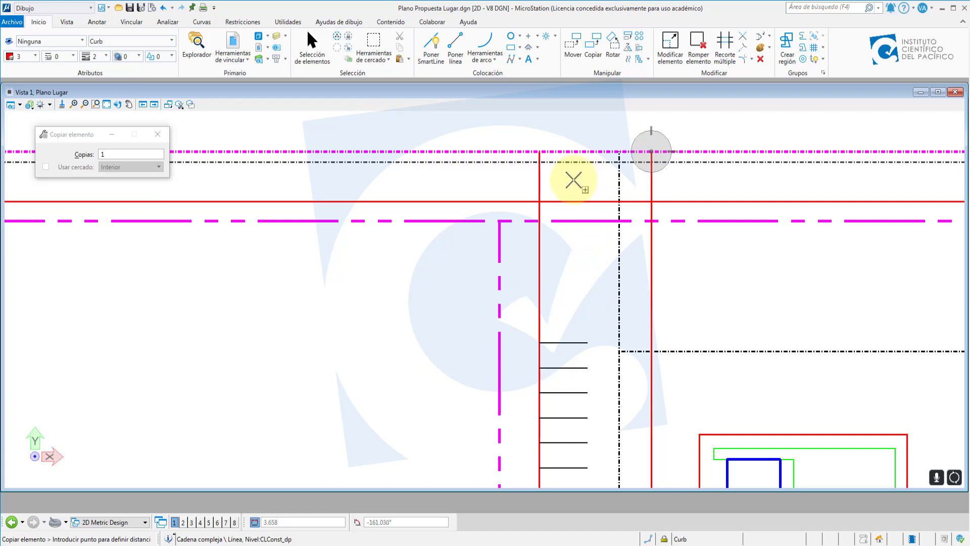
{"action": "left_click", "coordinate": [312, 48]}
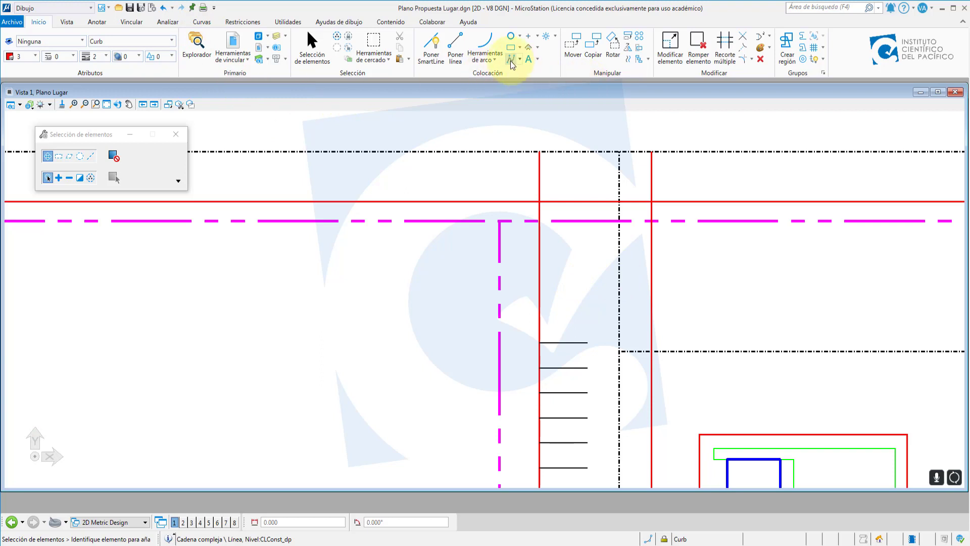
- Copy the vertical dash-dot centerline parallel at 3.658 to the west using the active Curb attributes, closing the stall ends, then end the command
{"action": "left_click", "coordinate": [628, 61]}
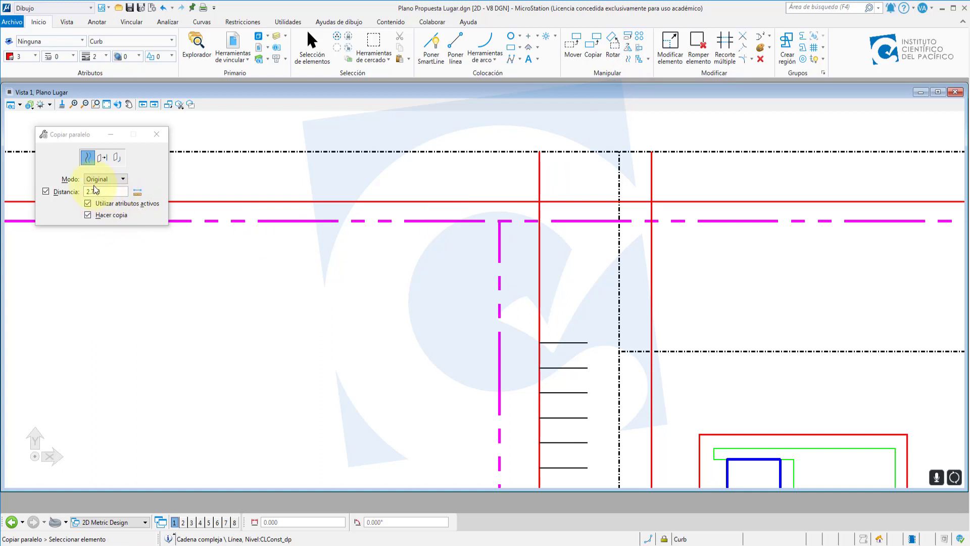
{"action": "left_click", "coordinate": [110, 194]}
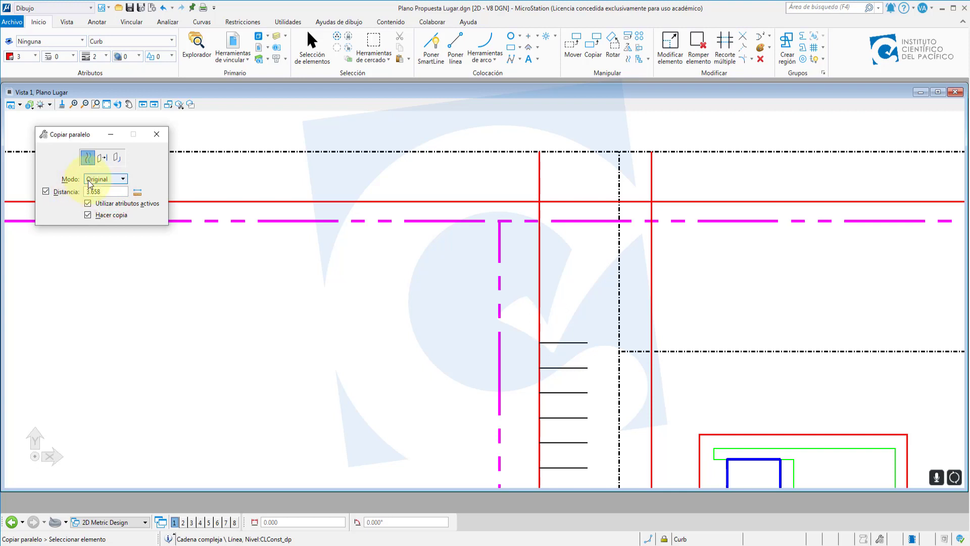
{"action": "key", "text": "Tab"}
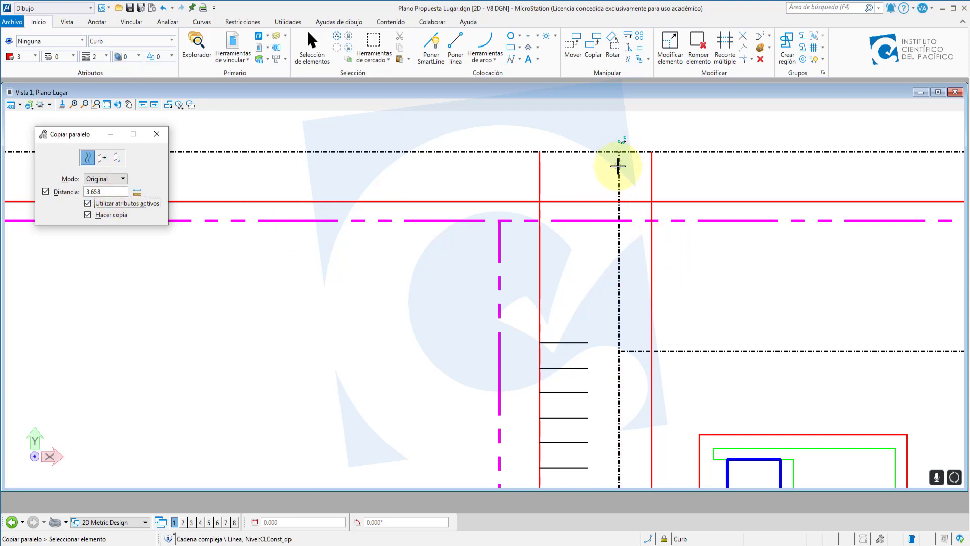
{"action": "left_click", "coordinate": [618, 254]}
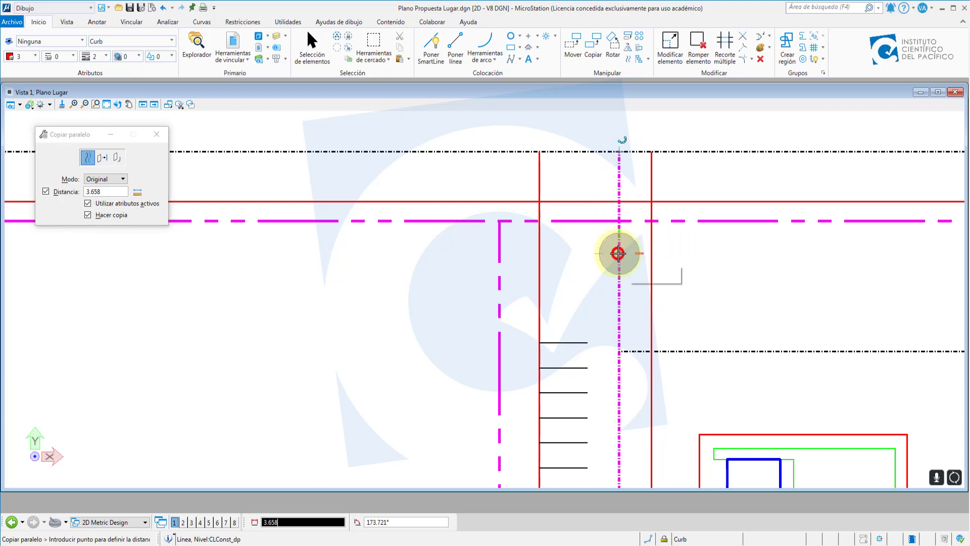
{"action": "left_click", "coordinate": [581, 249]}
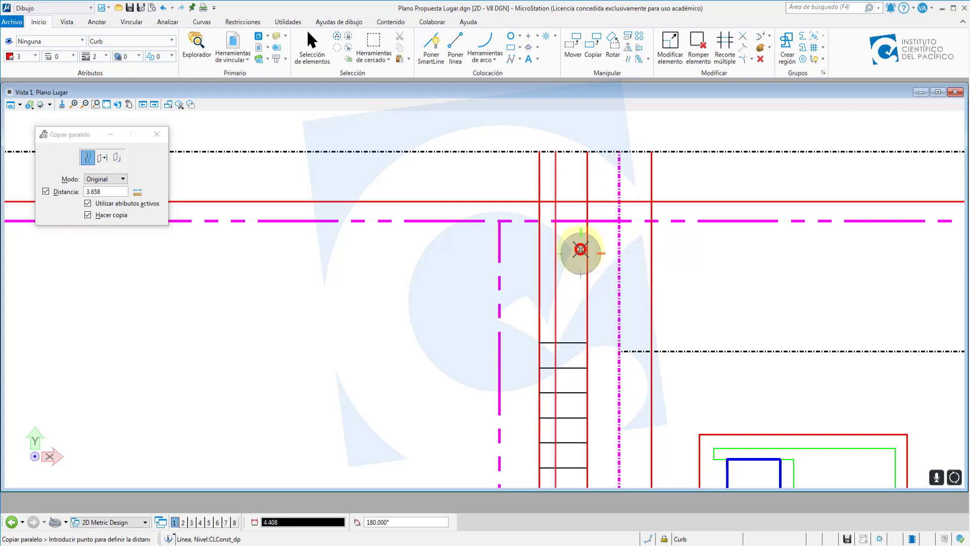
{"action": "right_click", "coordinate": [571, 249]}
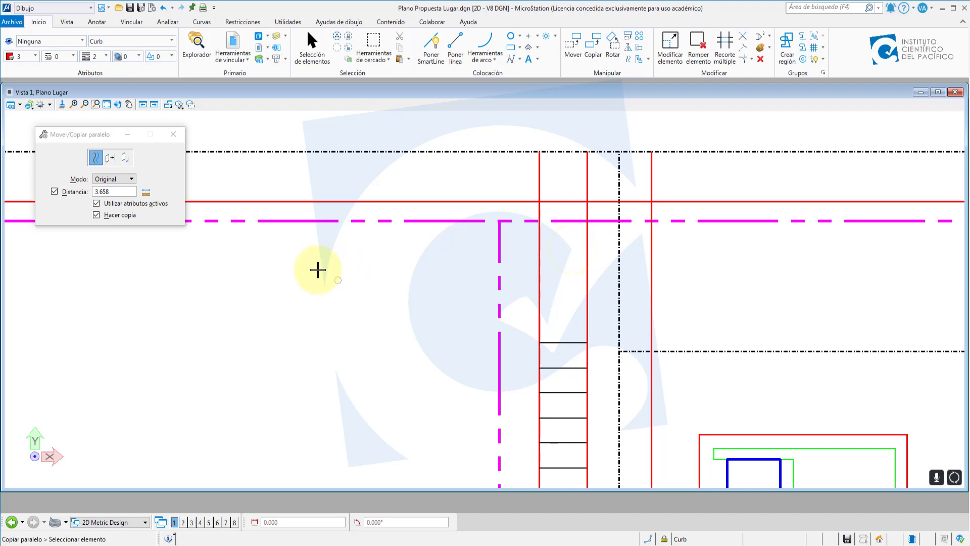
{"action": "left_click", "coordinate": [309, 65]}
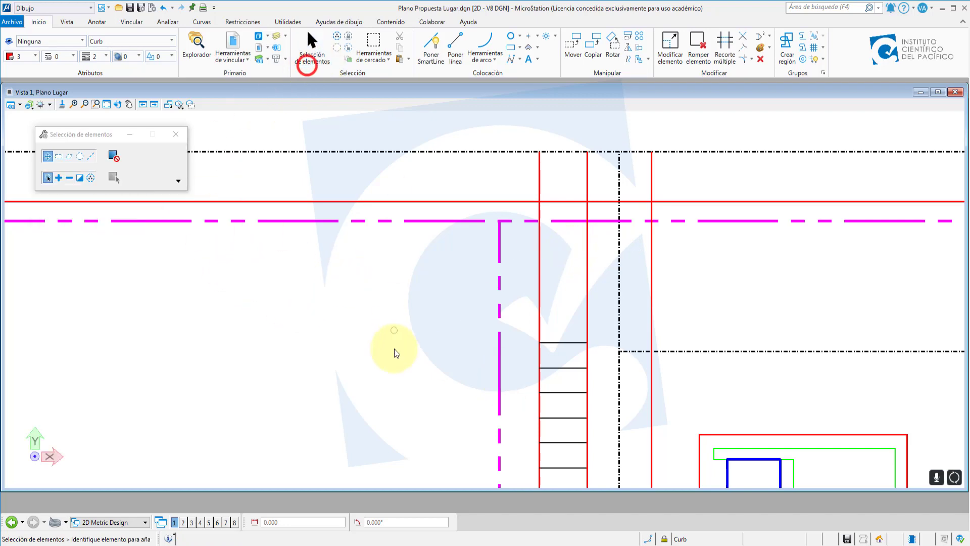
- Examine the new curb line along the outer west parking row and its surroundings from the north road to the south stalls
{"action": "scroll", "coordinate": [481, 264], "scroll_direction": "down", "scroll_amount": 2}
{"action": "scroll", "coordinate": [530, 260], "scroll_direction": "down", "scroll_amount": 2}
{"action": "scroll", "coordinate": [531, 332], "scroll_direction": "up", "scroll_amount": 4}
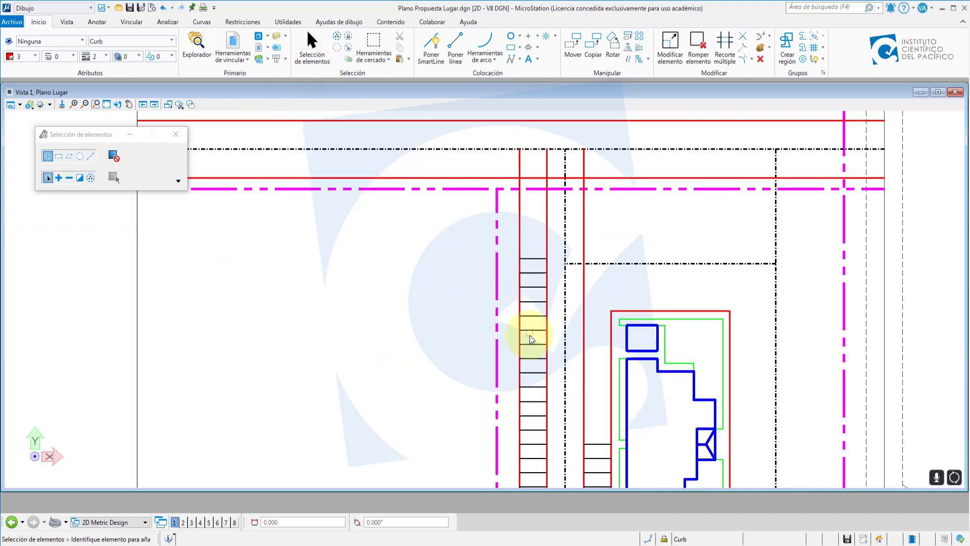
{"action": "scroll", "coordinate": [549, 214], "scroll_direction": "down", "scroll_amount": 6}
{"action": "scroll", "coordinate": [556, 251], "scroll_direction": "up", "scroll_amount": 4}
{"action": "scroll", "coordinate": [557, 277], "scroll_direction": "down", "scroll_amount": 2}
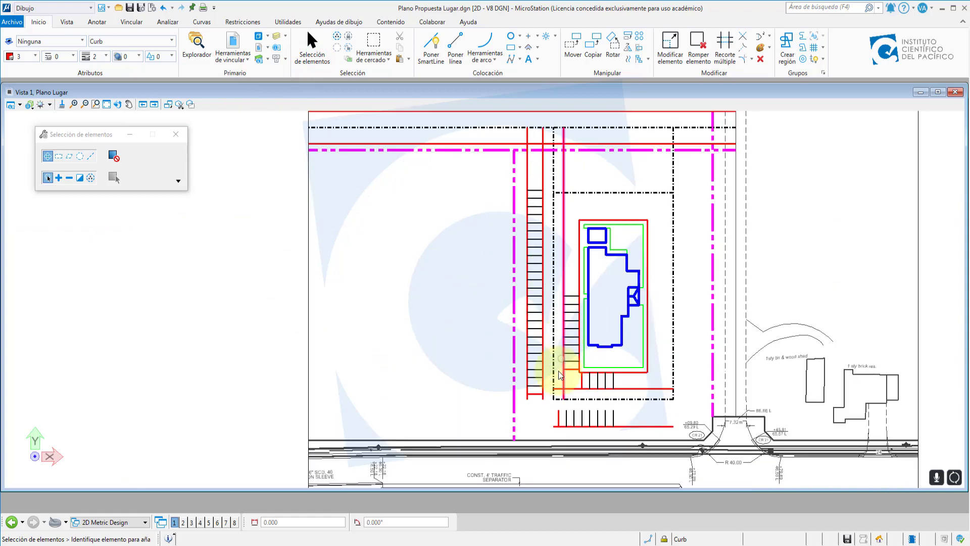
{"action": "scroll", "coordinate": [541, 399], "scroll_direction": "up", "scroll_amount": 2}
{"action": "scroll", "coordinate": [556, 323], "scroll_direction": "down", "scroll_amount": 2}
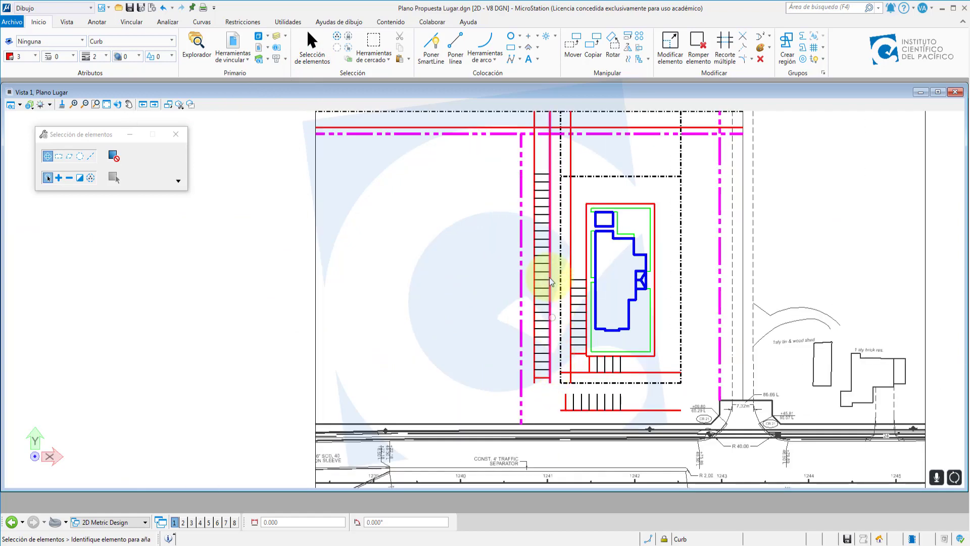
{"action": "scroll", "coordinate": [557, 164], "scroll_direction": "up", "scroll_amount": 3}
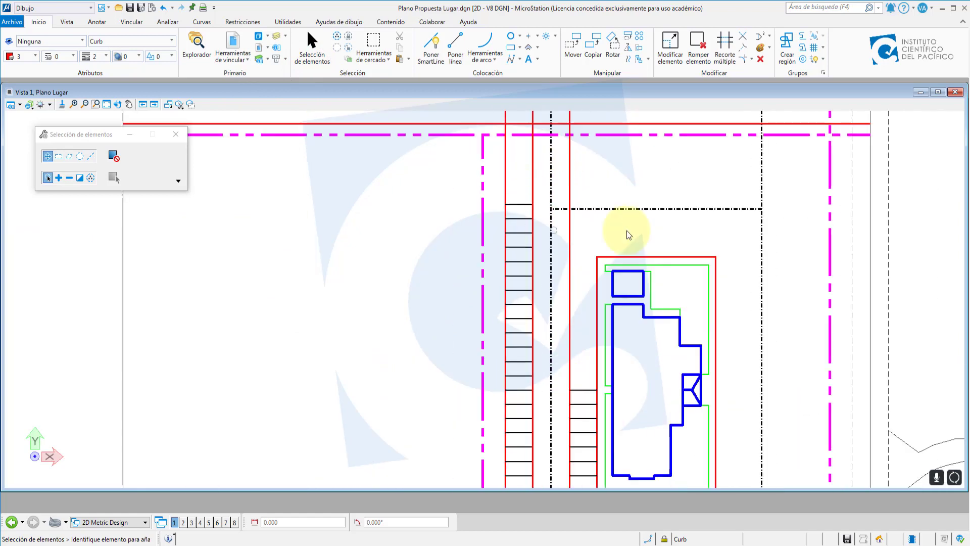
{"action": "scroll", "coordinate": [405, 225], "scroll_direction": "down", "scroll_amount": 2}
{"action": "scroll", "coordinate": [526, 238], "scroll_direction": "up", "scroll_amount": 2}
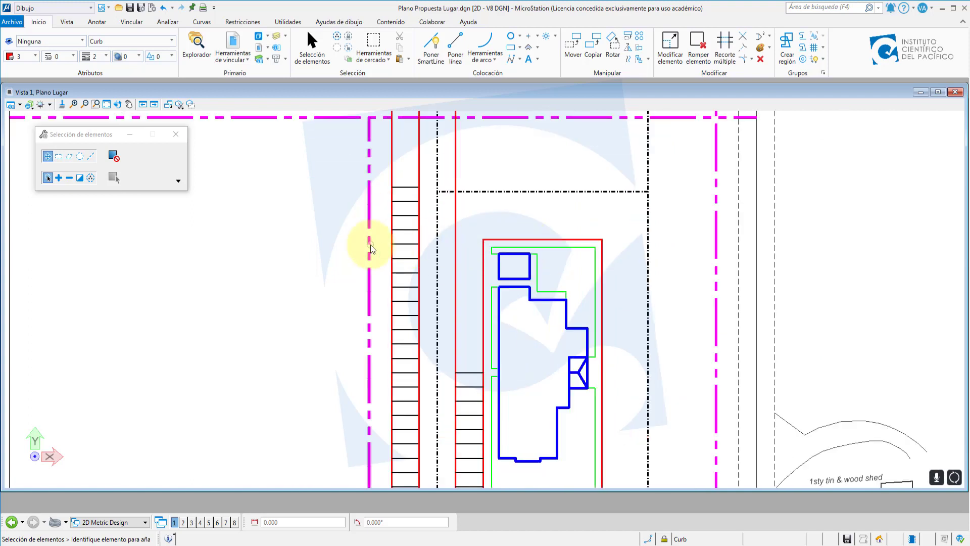